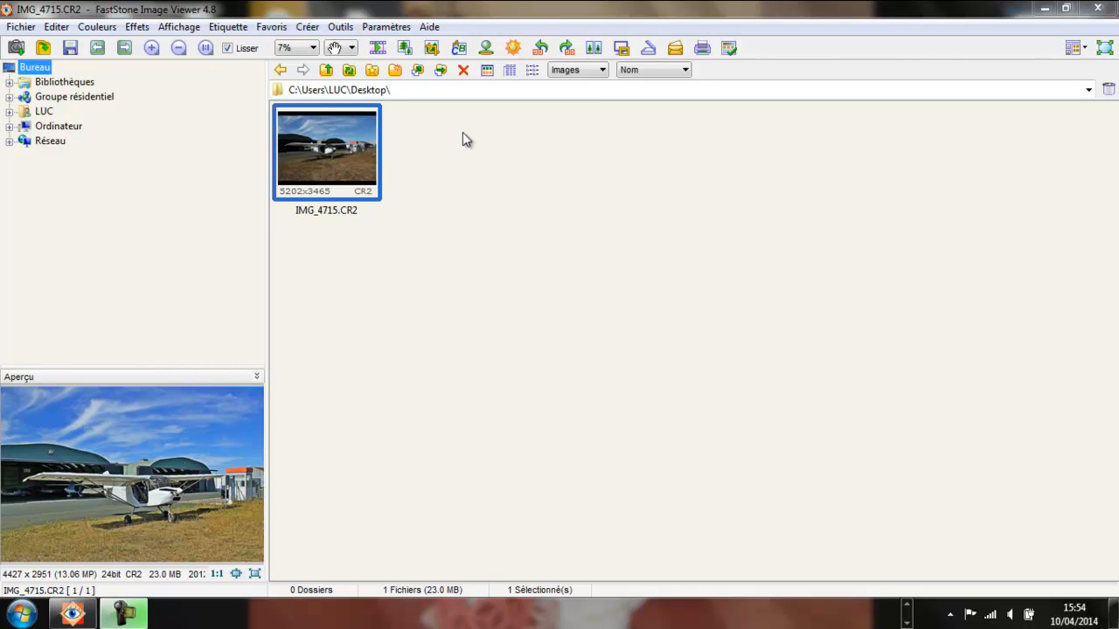
View IMG_4715.CR2 in full screen and open the clone and repair tool for it.
{"action": "double_click", "coordinate": [318, 150]}
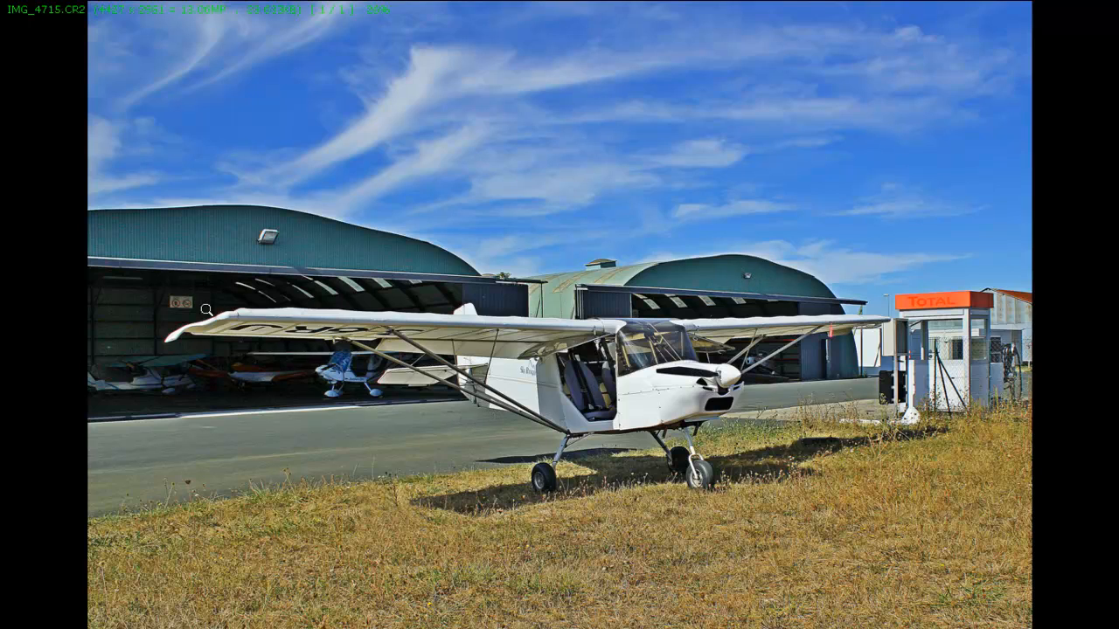
{"action": "mouse_move", "coordinate": [1, 178]}
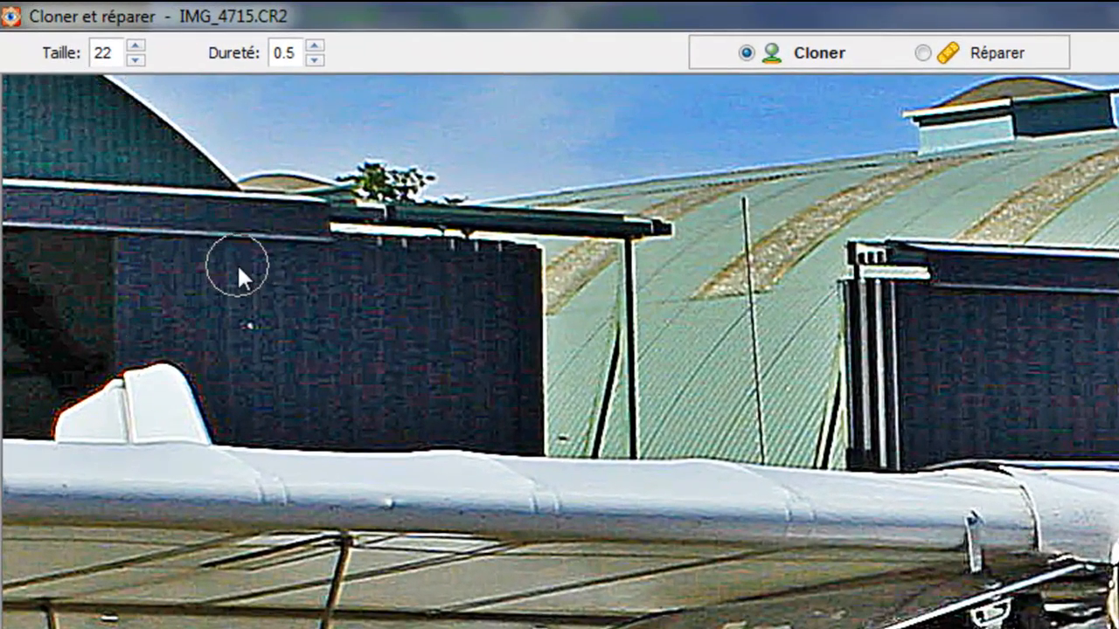
Set the clone brush size to 18 and its hardness to 0.8.
{"action": "scroll", "coordinate": [308, 298], "scroll_direction": "up", "scroll_amount": 13}
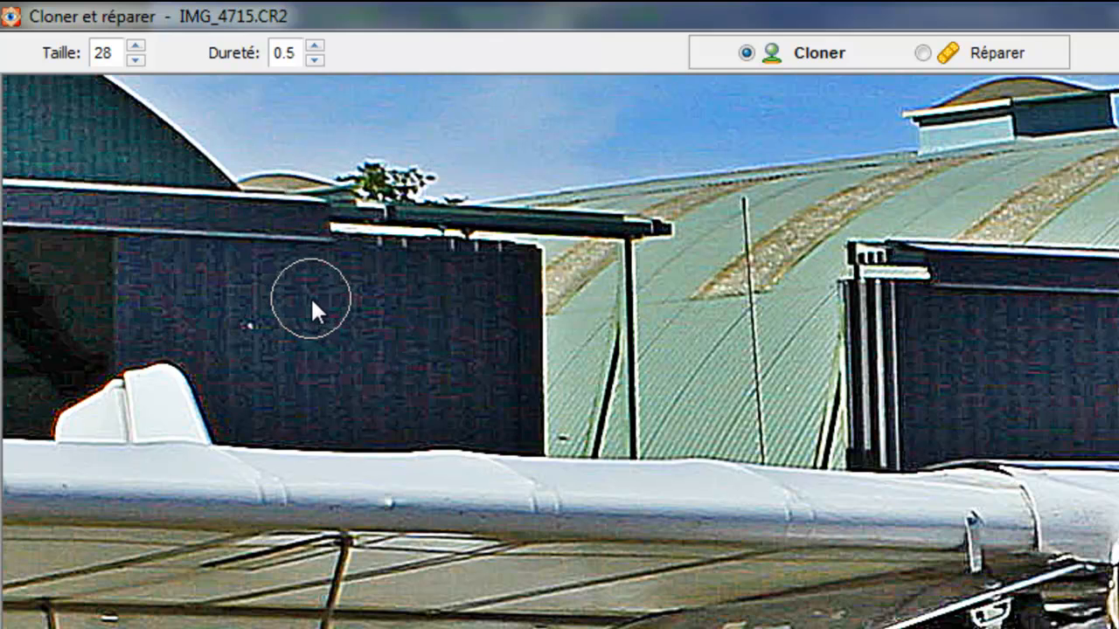
{"action": "scroll", "coordinate": [310, 297], "scroll_direction": "up", "scroll_amount": 10}
{"action": "scroll", "coordinate": [311, 296], "scroll_direction": "down", "scroll_amount": 20}
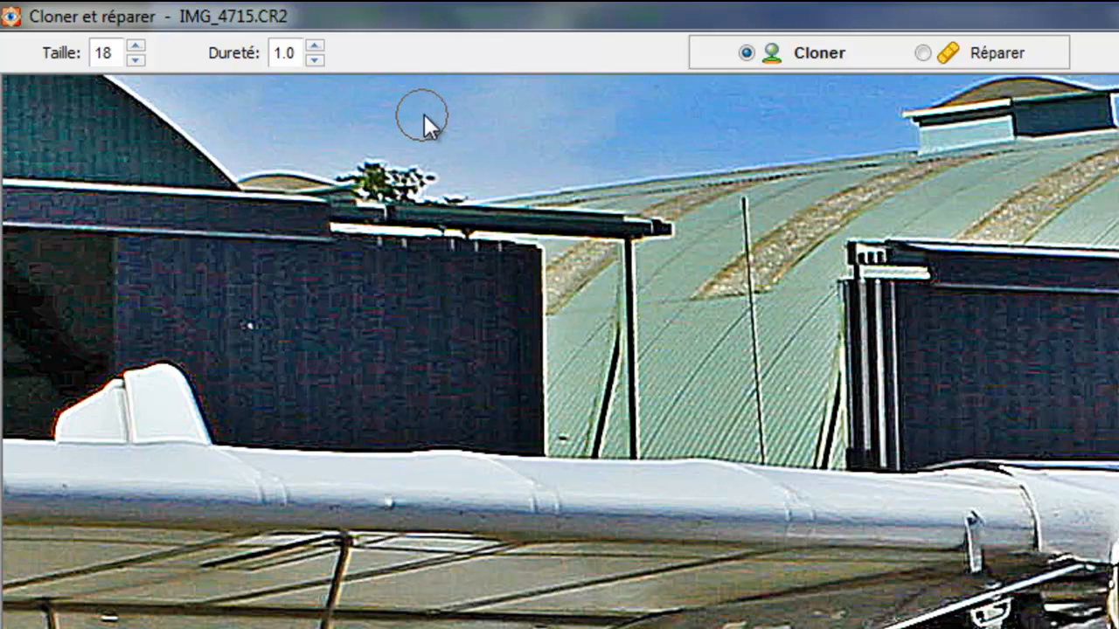
{"action": "left_click", "coordinate": [315, 59]}
{"action": "left_click", "coordinate": [316, 59]}
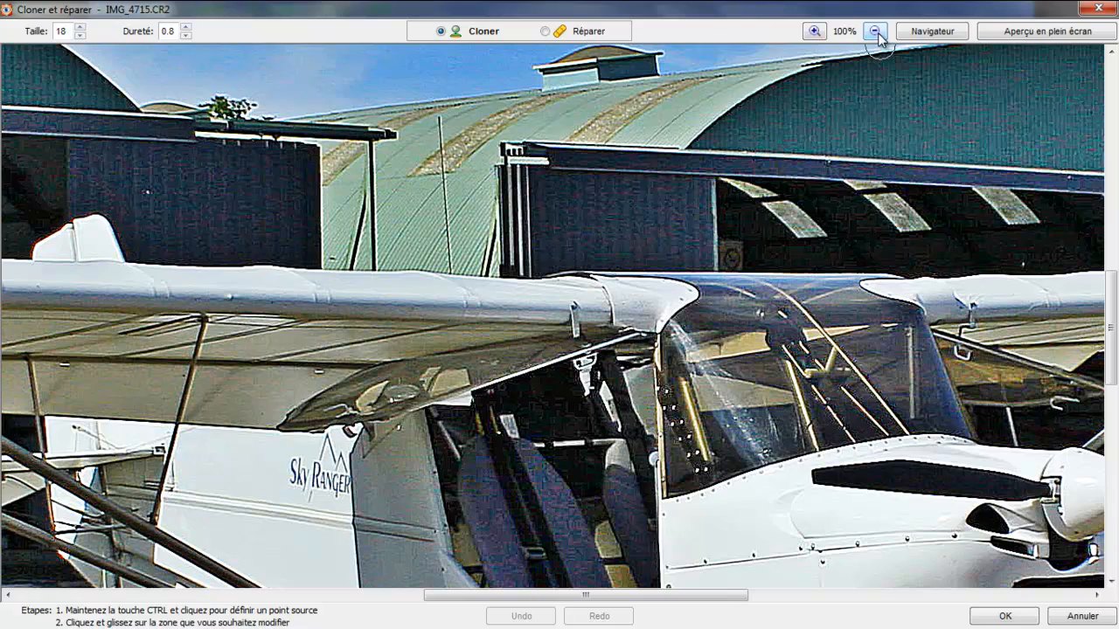
Enlarge the clone brush and paint the corrugated wall texture over the floodlight on the left hangar's facade.
{"action": "left_click", "coordinate": [813, 30]}
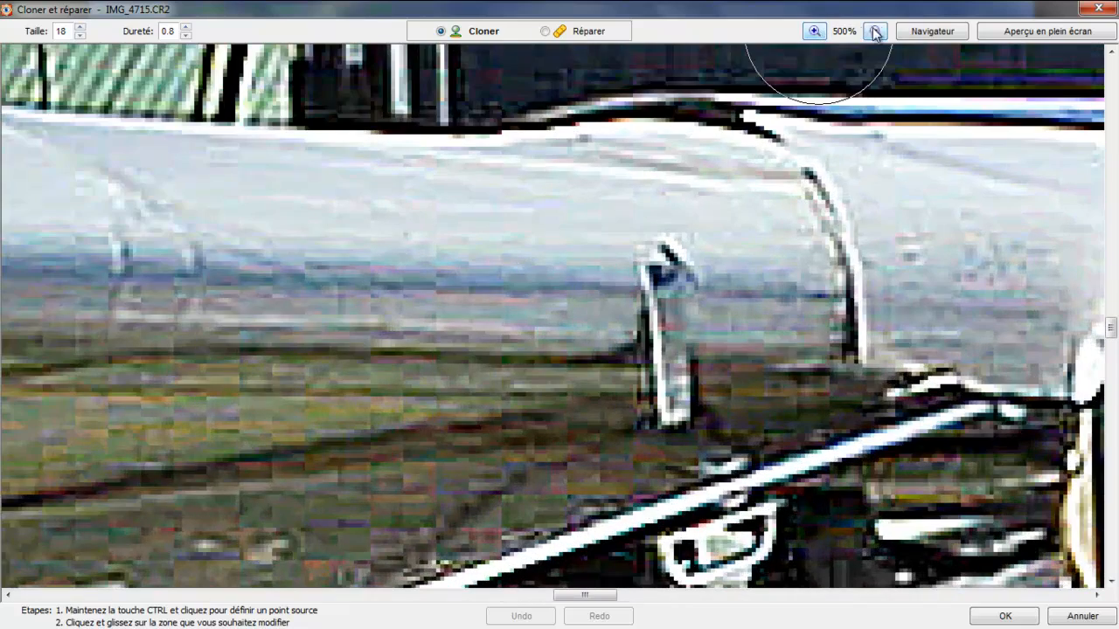
{"action": "left_click", "coordinate": [875, 32]}
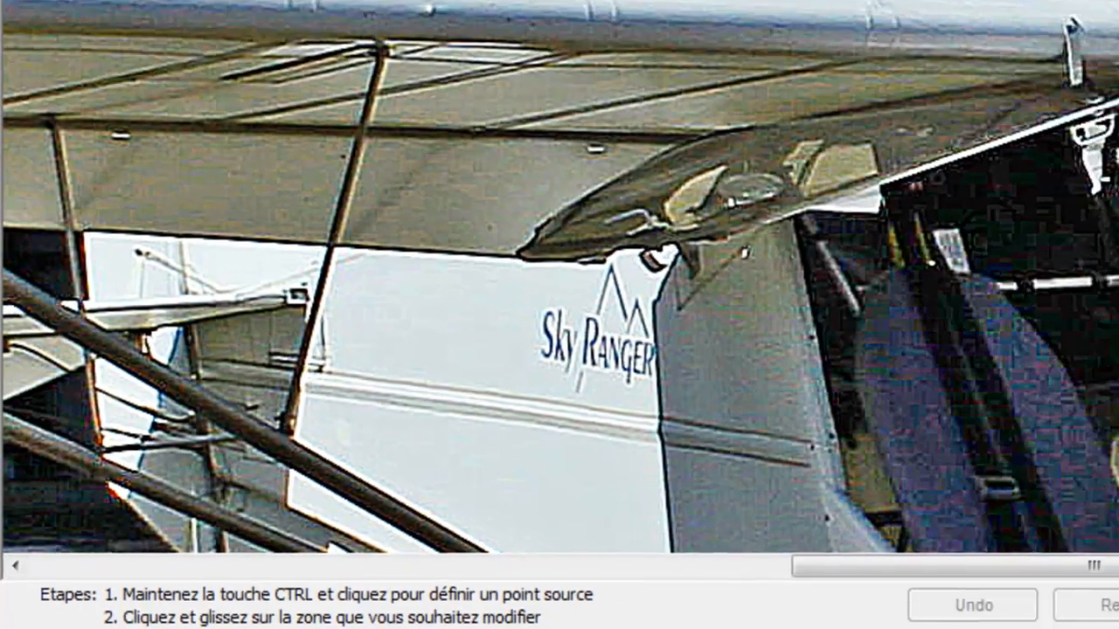
{"action": "left_click_drag", "start_coordinate": [1112, 352], "coordinate": [1111, 330]}
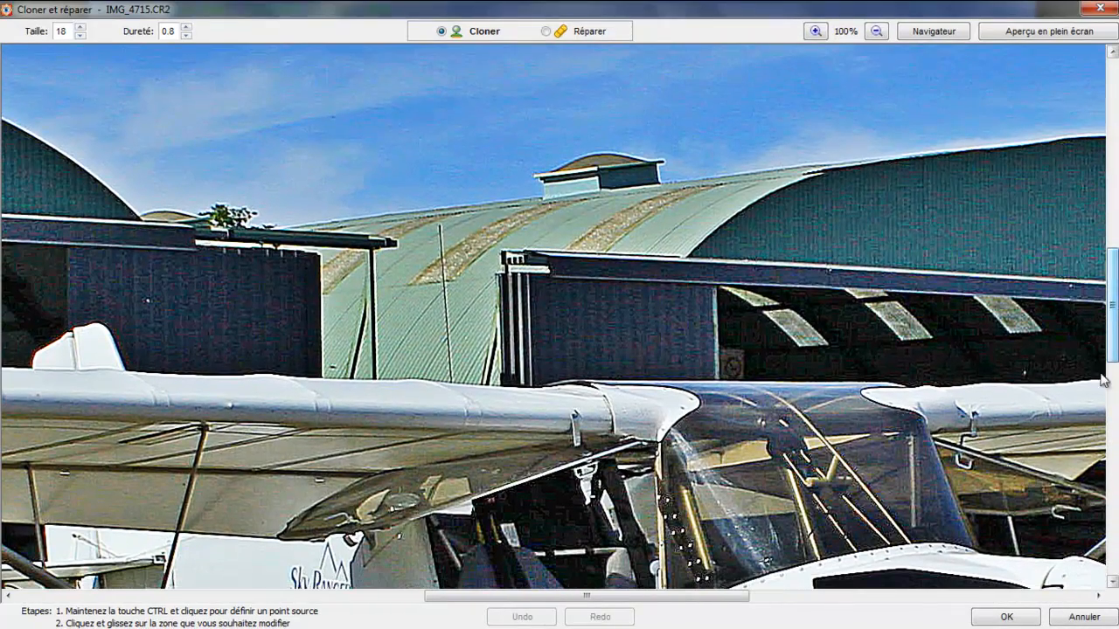
{"action": "left_click_drag", "start_coordinate": [725, 597], "coordinate": [377, 601]}
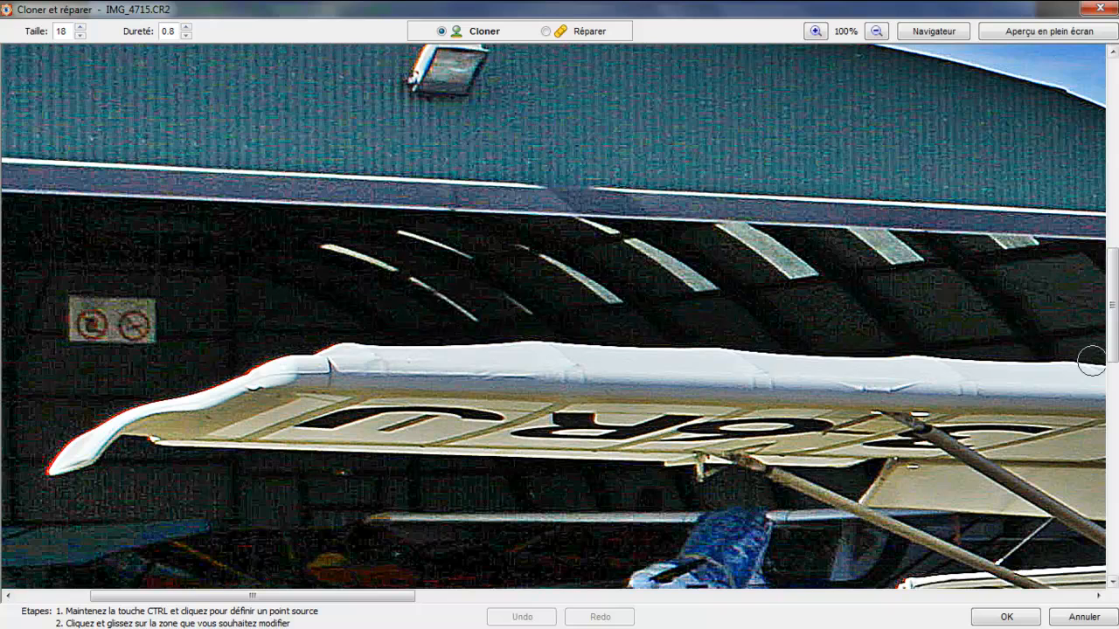
{"action": "scroll", "coordinate": [1092, 360], "scroll_direction": "up", "scroll_amount": 3}
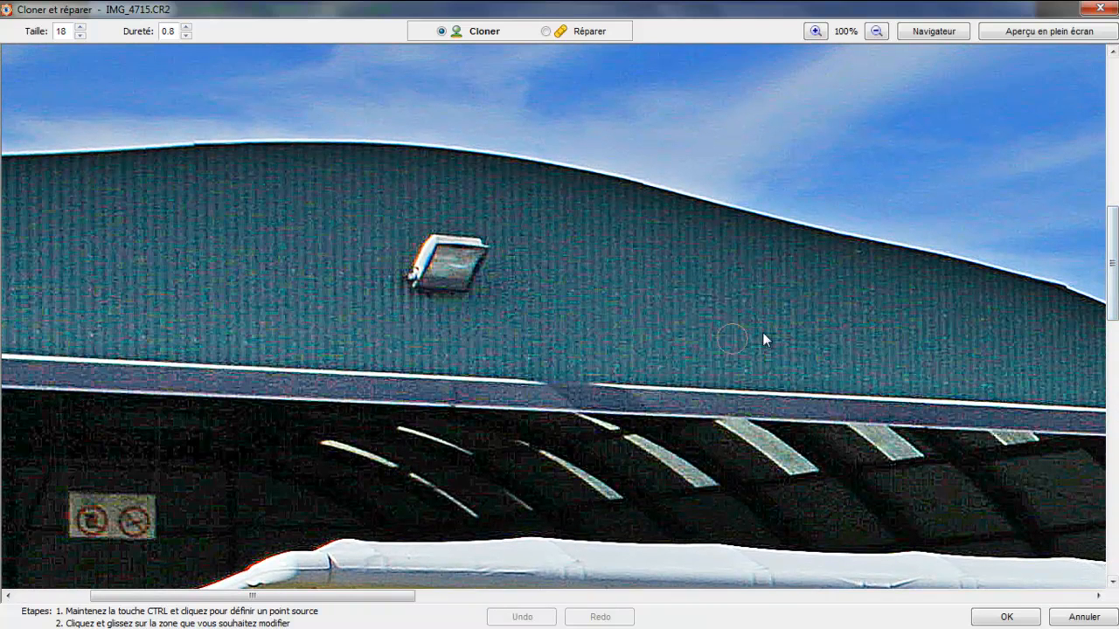
{"action": "scroll", "coordinate": [490, 286], "scroll_direction": "up", "scroll_amount": 5}
{"action": "scroll", "coordinate": [453, 283], "scroll_direction": "up", "scroll_amount": 13}
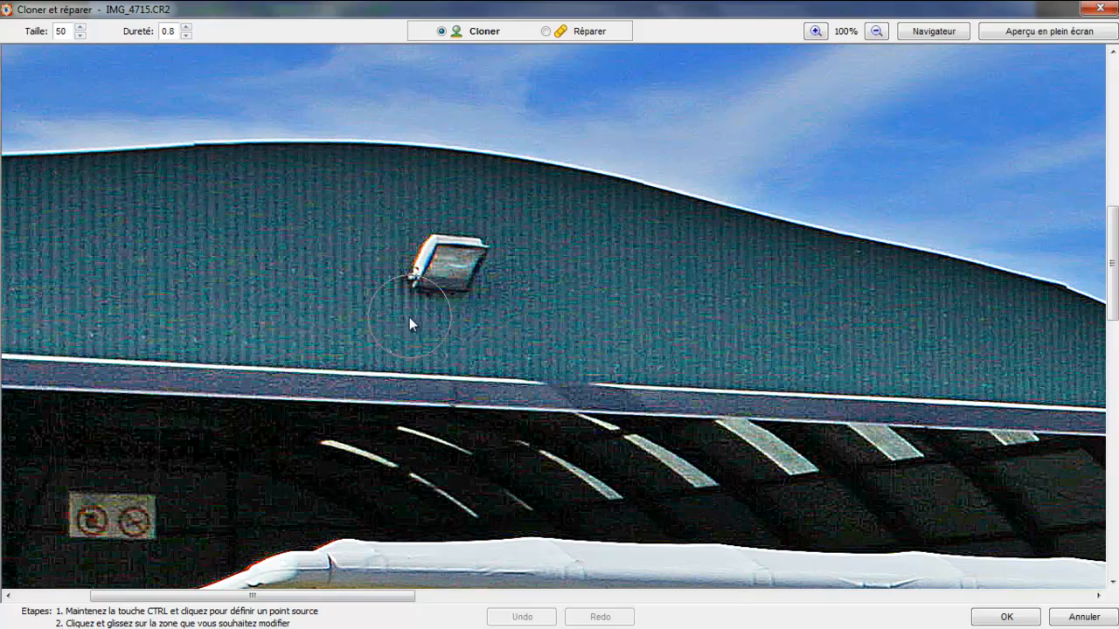
{"action": "scroll", "coordinate": [370, 266], "scroll_direction": "down", "scroll_amount": 4}
{"action": "scroll", "coordinate": [377, 225], "scroll_direction": "down", "scroll_amount": 10}
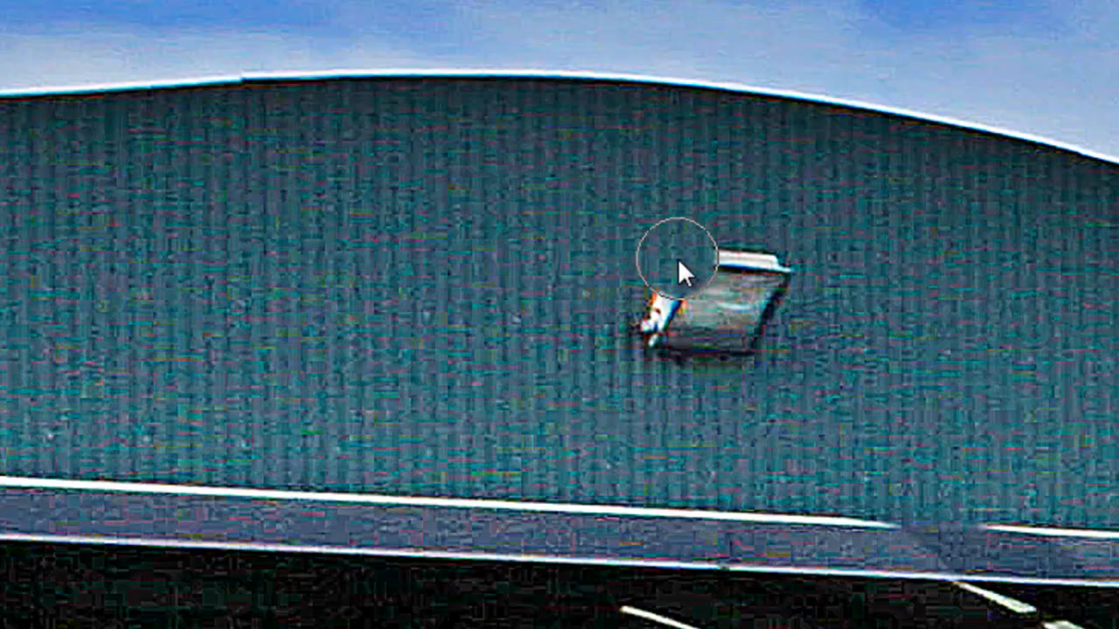
{"action": "left_click_drag", "start_coordinate": [678, 258], "coordinate": [677, 322]}
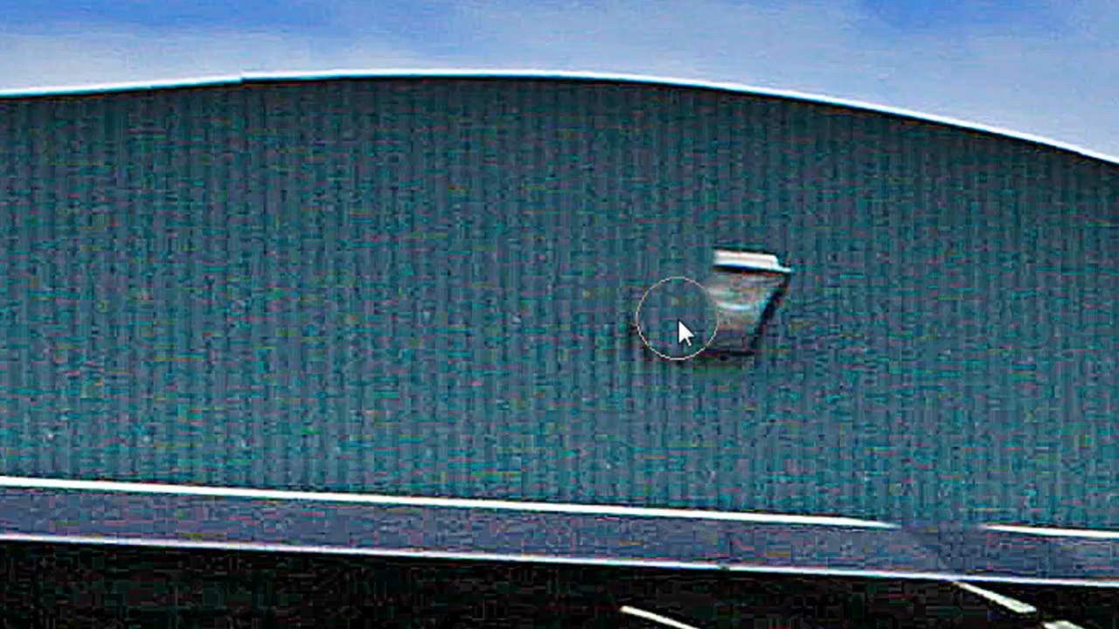
{"action": "left_click", "coordinate": [678, 317]}
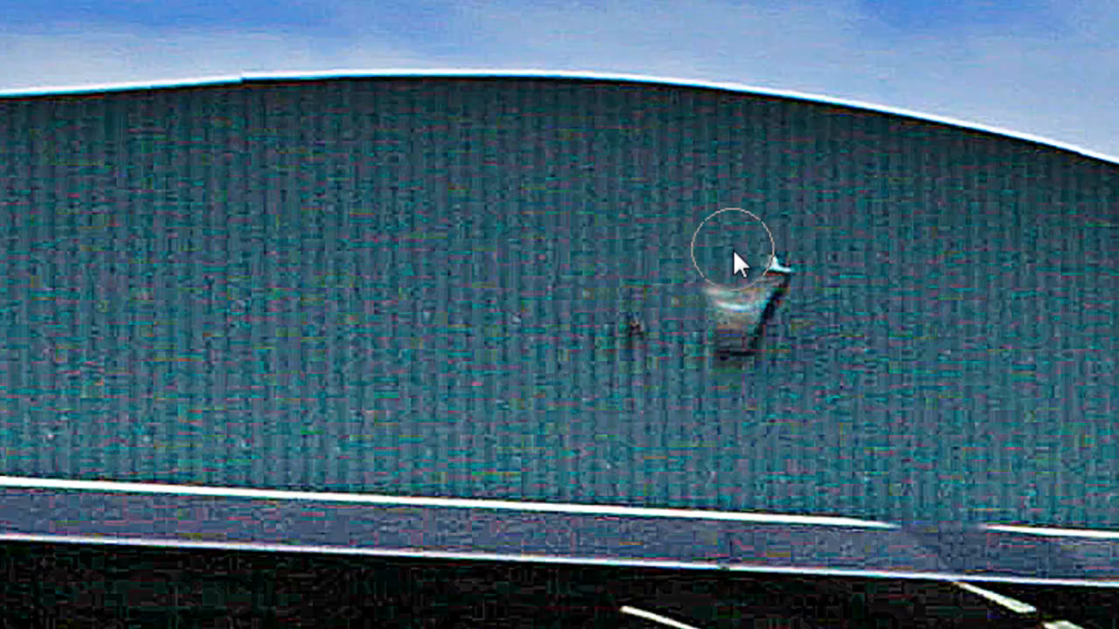
{"action": "left_click_drag", "start_coordinate": [733, 249], "coordinate": [733, 299]}
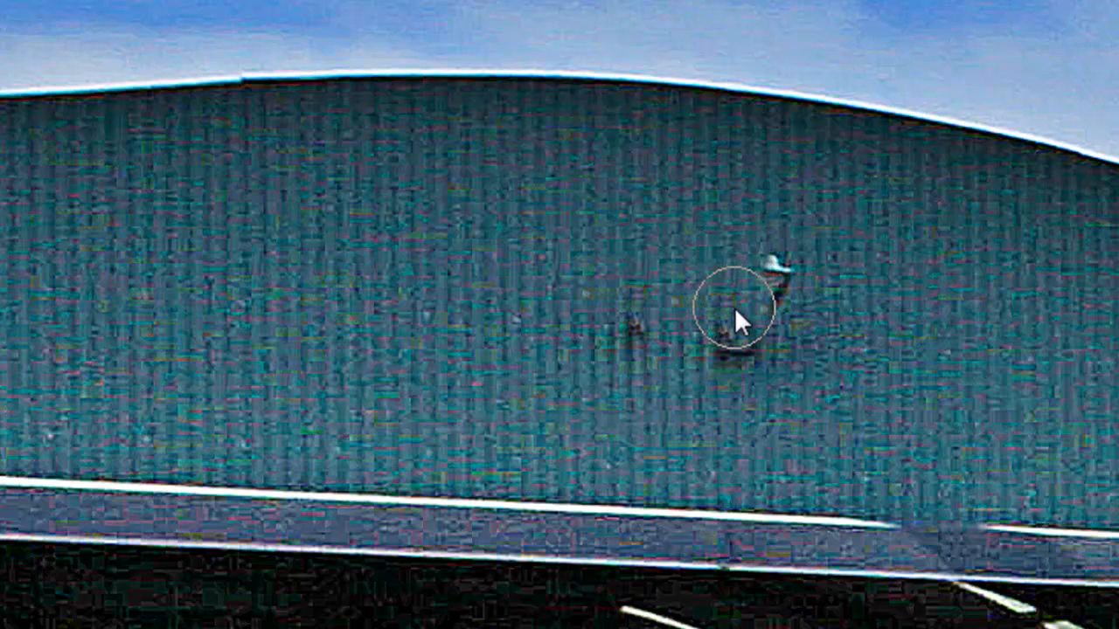
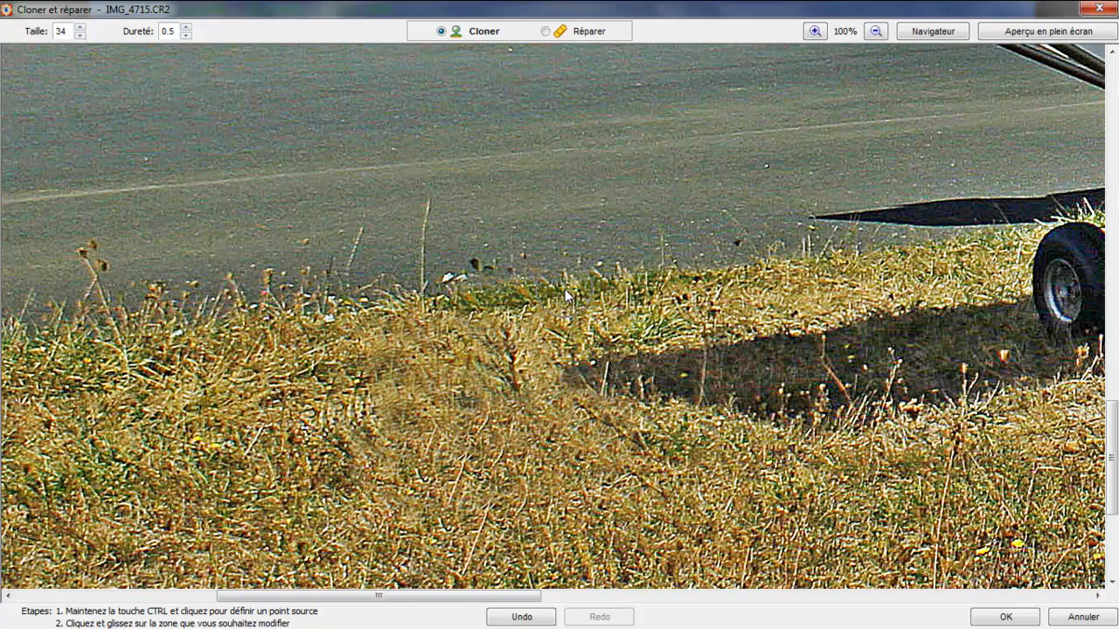
Set the clone brush size to 50 and clone clean texture over the dark weeds along the tarmac's grassy edge.
{"action": "scroll", "coordinate": [564, 290], "scroll_direction": "up", "scroll_amount": 8}
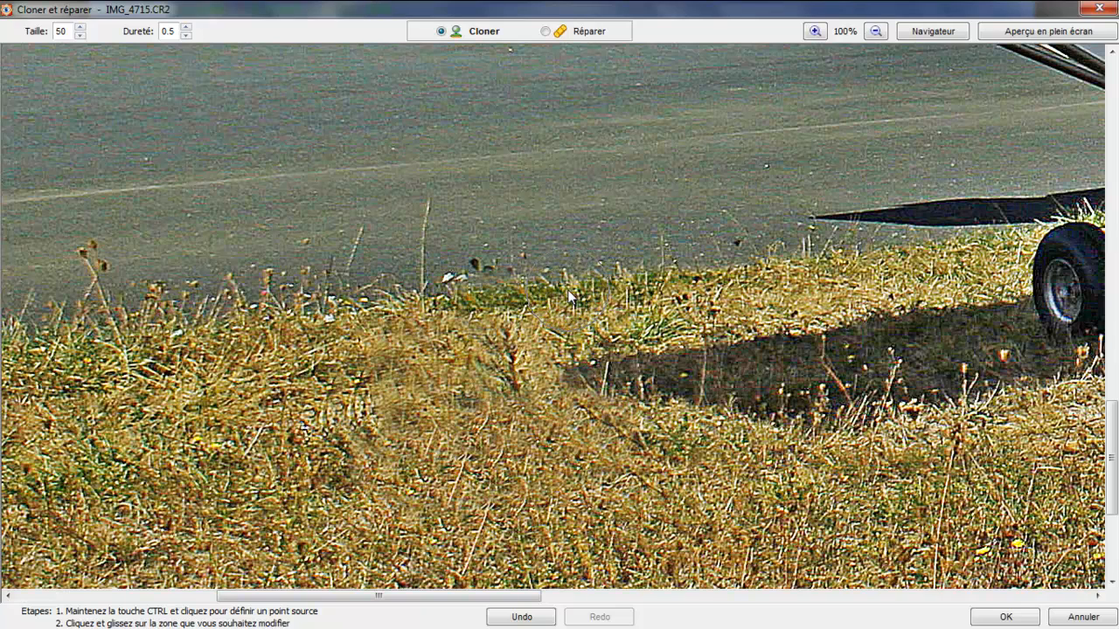
{"action": "left_click", "coordinate": [568, 297]}
{"action": "mouse_move", "coordinate": [568, 297]}
{"action": "left_mouse_down"}
{"action": "mouse_move", "coordinate": [467, 306]}
{"action": "mouse_move", "coordinate": [482, 306]}
{"action": "left_mouse_up"}
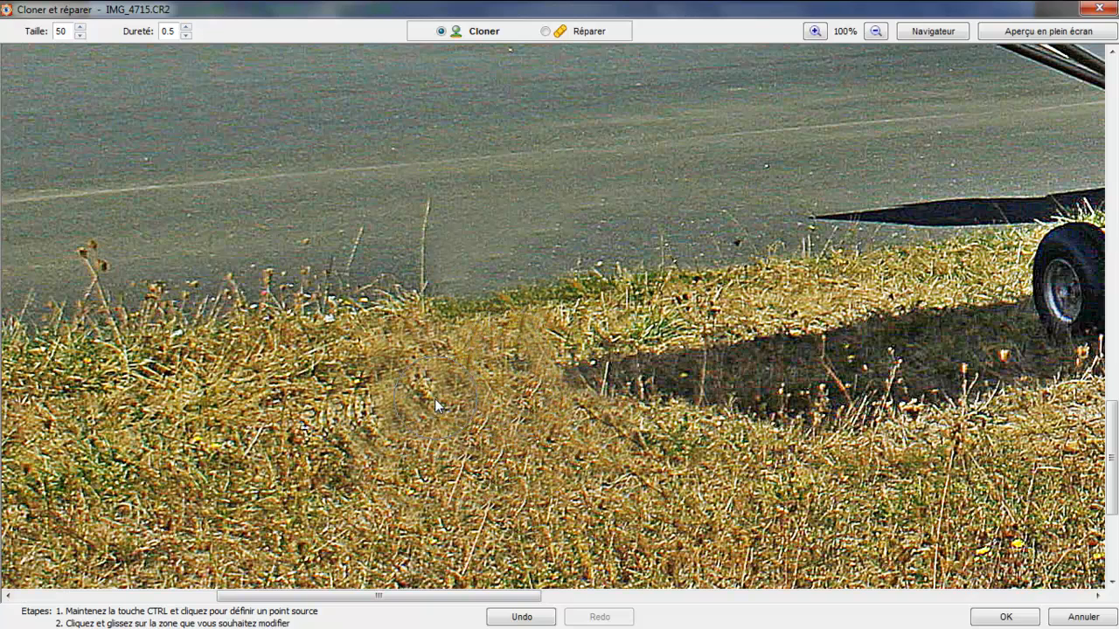
{"action": "left_click", "coordinate": [551, 496]}
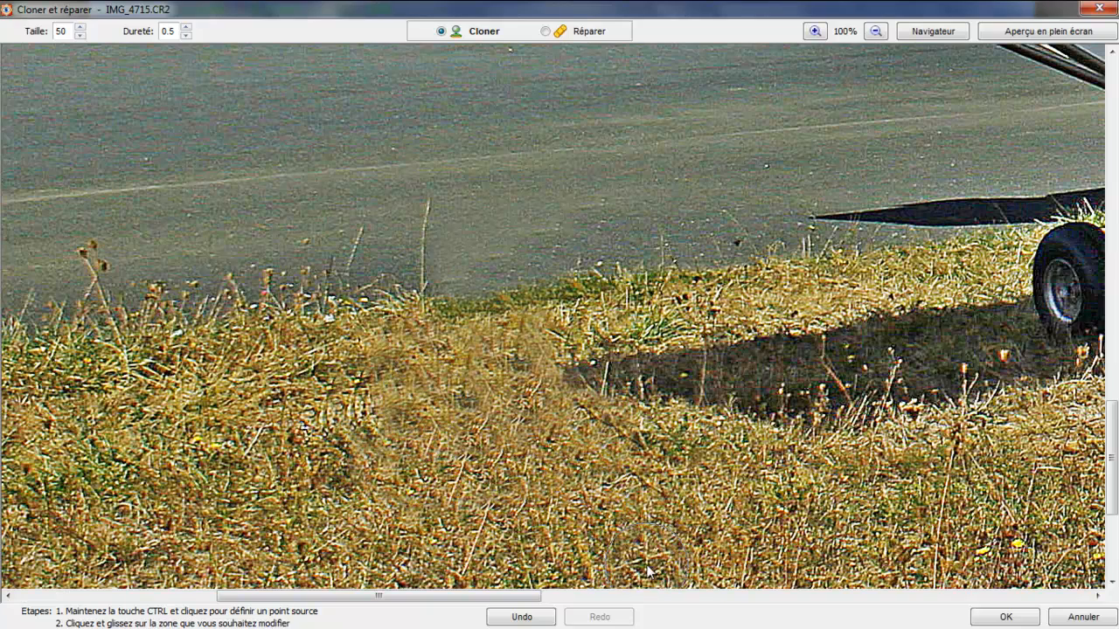
Undo the last clone stroke on the grass and restore it.
{"action": "left_click", "coordinate": [524, 618]}
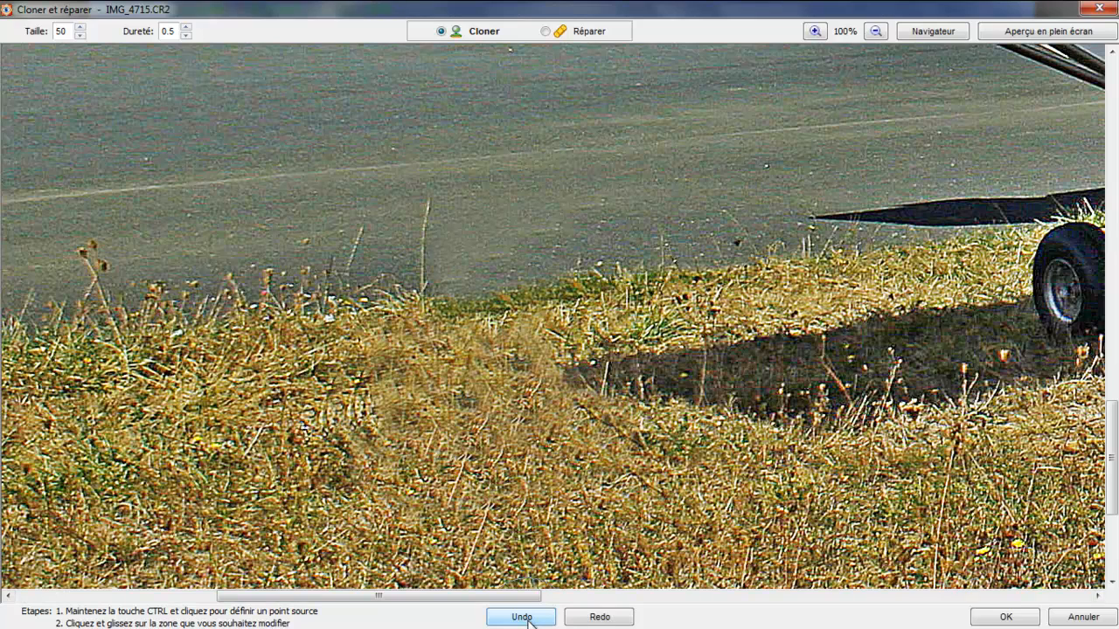
{"action": "left_click", "coordinate": [602, 619]}
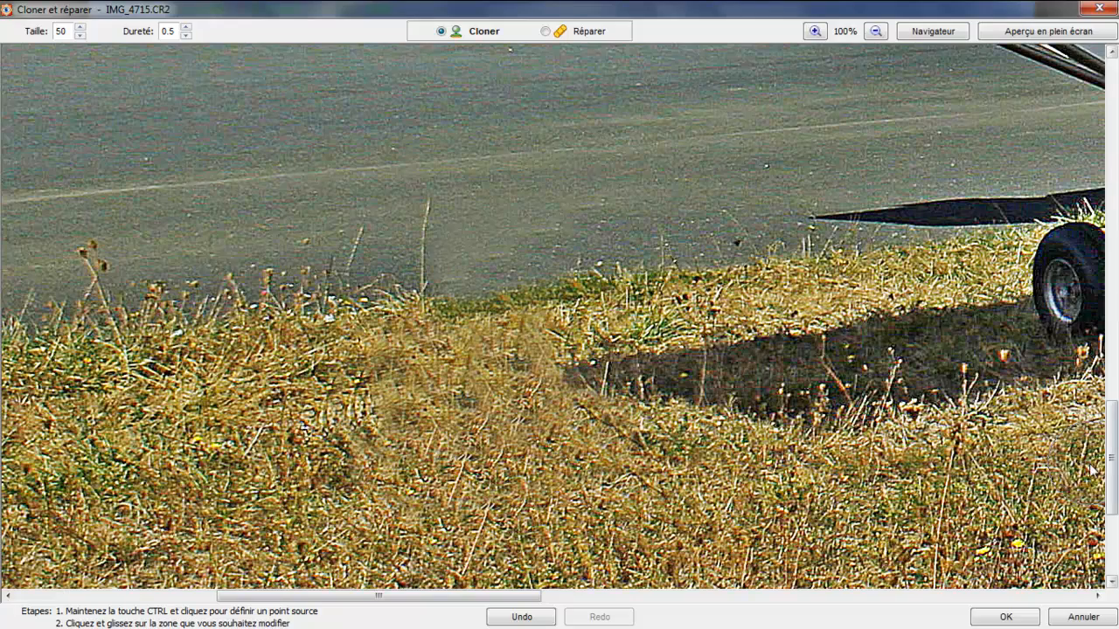
Switch to Repair mode with brush size 6 and retouch the small marks along the upper edge of the dark hangar door.
{"action": "left_click_drag", "start_coordinate": [1112, 437], "coordinate": [1115, 289]}
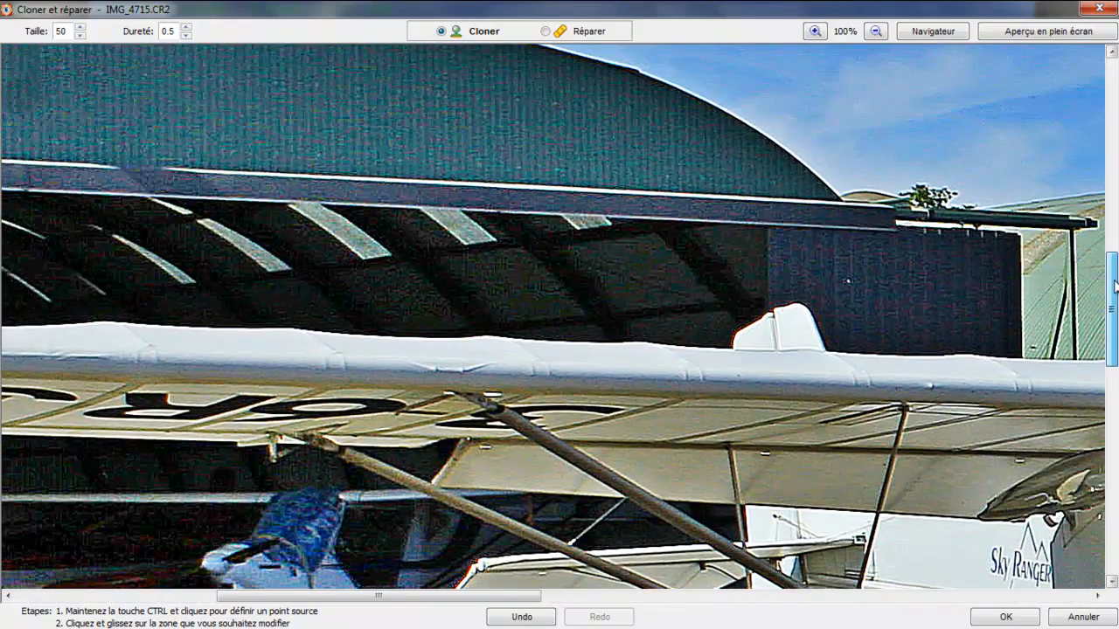
{"action": "left_click", "coordinate": [547, 32]}
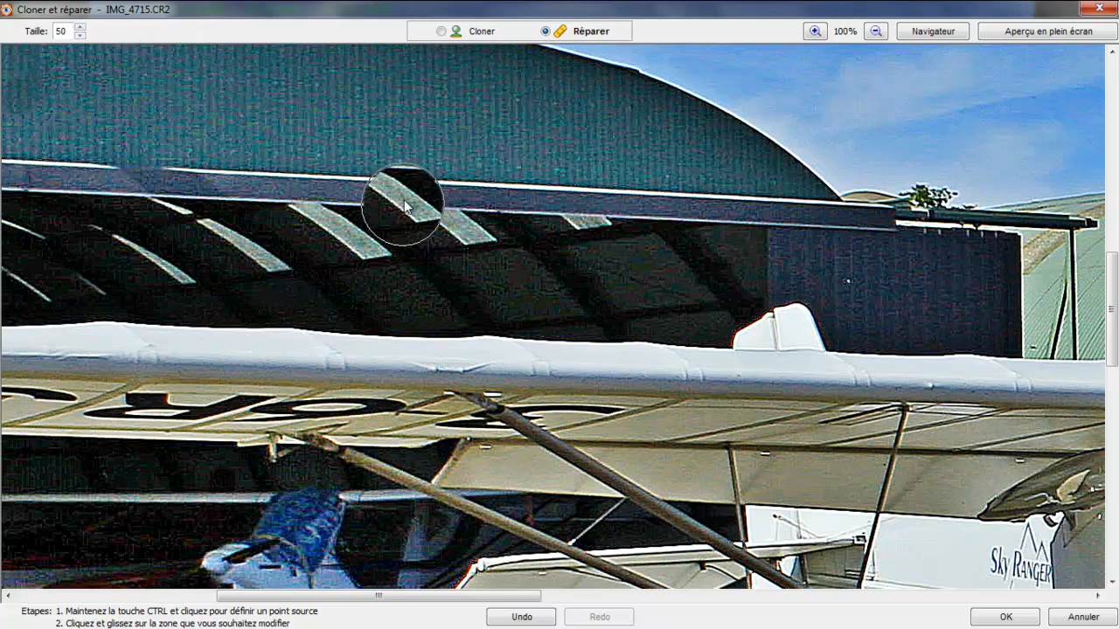
{"action": "scroll", "coordinate": [449, 158], "scroll_direction": "down", "scroll_amount": 4}
{"action": "scroll", "coordinate": [472, 162], "scroll_direction": "down", "scroll_amount": 20}
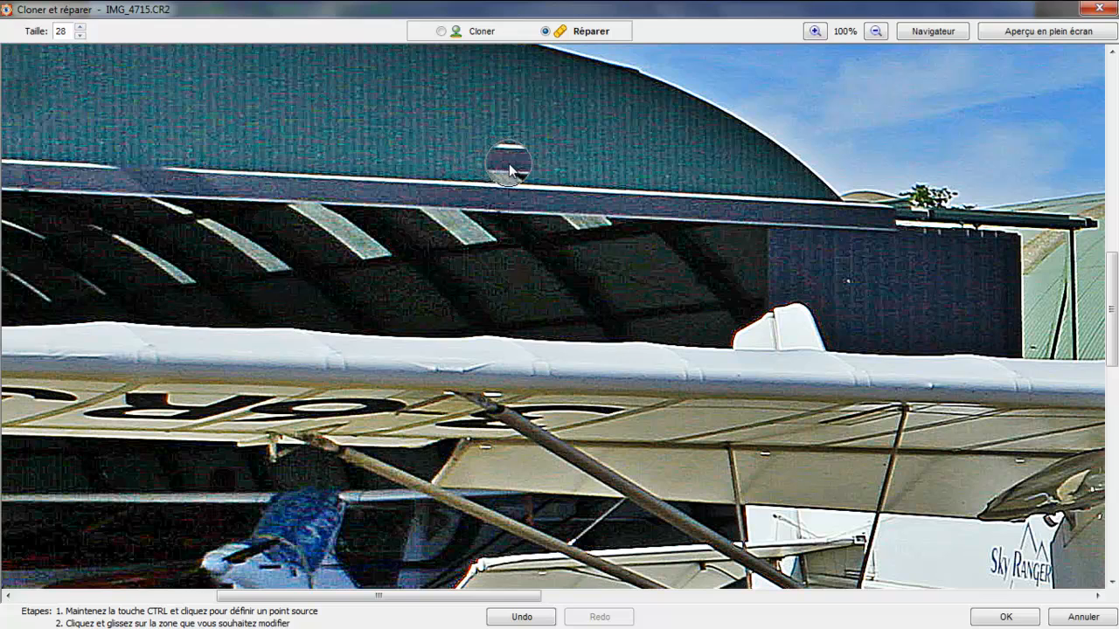
{"action": "scroll", "coordinate": [824, 289], "scroll_direction": "down", "scroll_amount": 2}
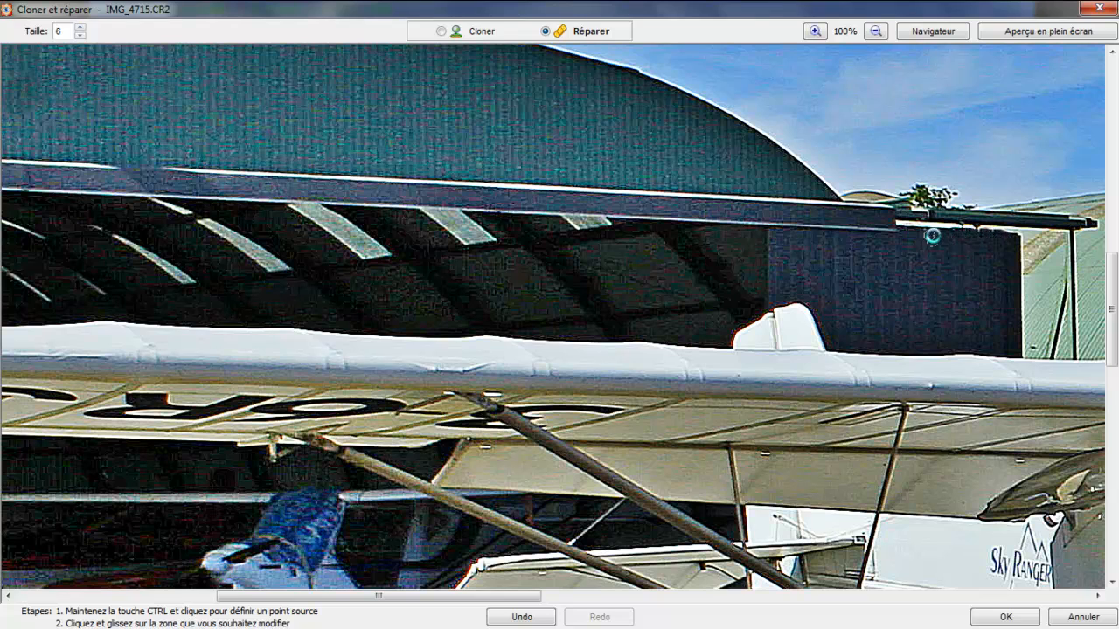
{"action": "left_click_drag", "start_coordinate": [1018, 236], "coordinate": [919, 238]}
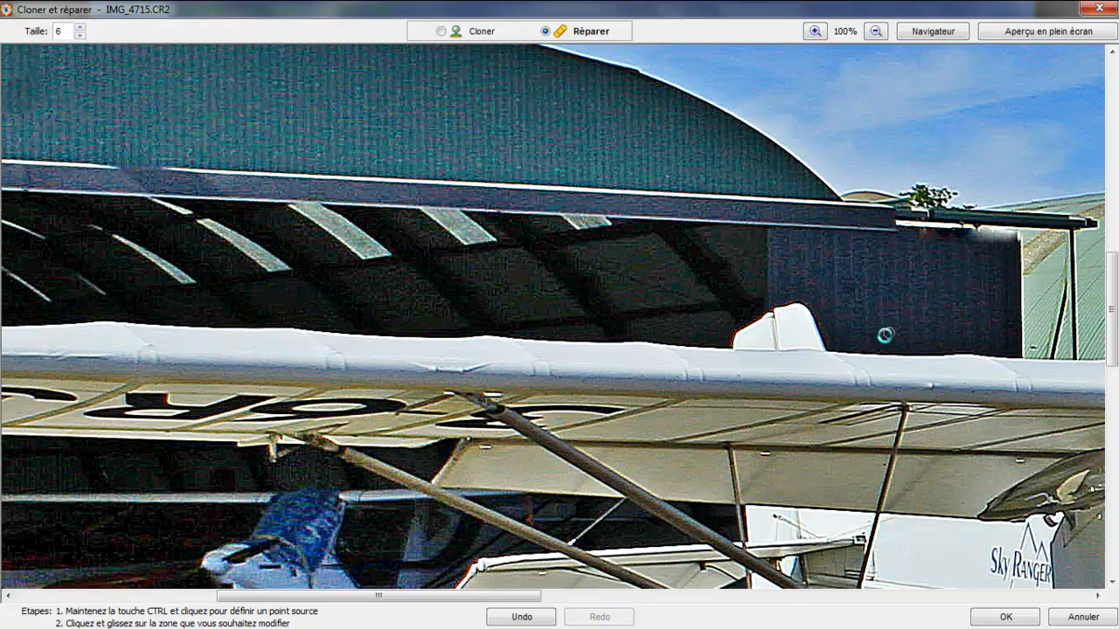
{"action": "left_click_drag", "start_coordinate": [558, 363], "coordinate": [574, 373]}
Try repairing the dark spot on the tarmac just ahead of the plane's nose, and undo the retouch.
{"action": "left_click_drag", "start_coordinate": [520, 596], "coordinate": [774, 596]}
{"action": "left_click_drag", "start_coordinate": [1108, 297], "coordinate": [1111, 397]}
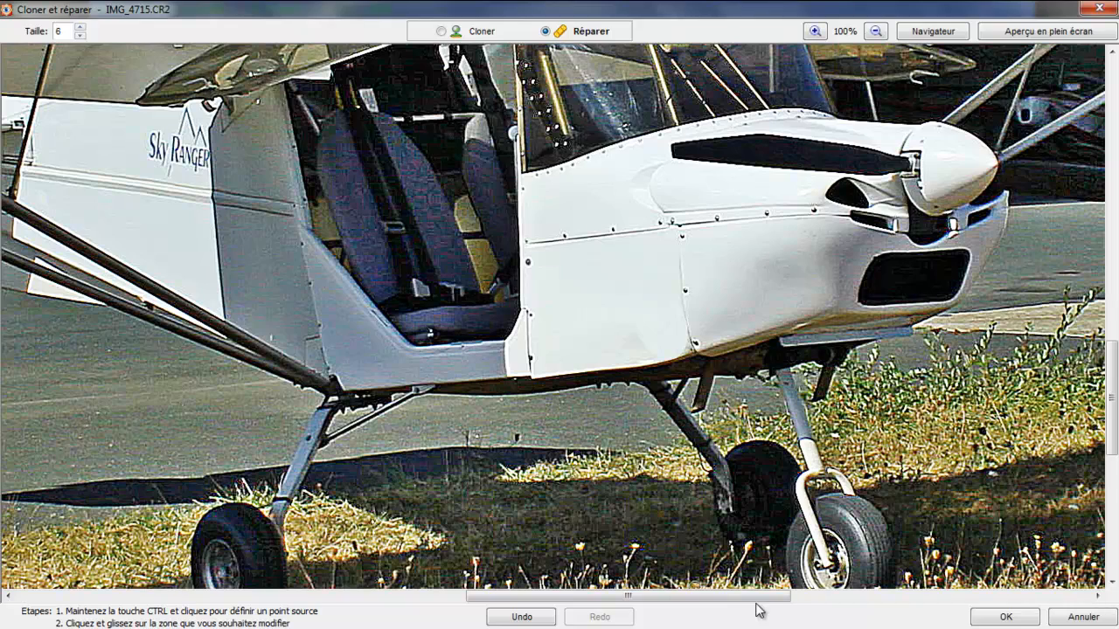
{"action": "left_click_drag", "start_coordinate": [757, 599], "coordinate": [939, 621]}
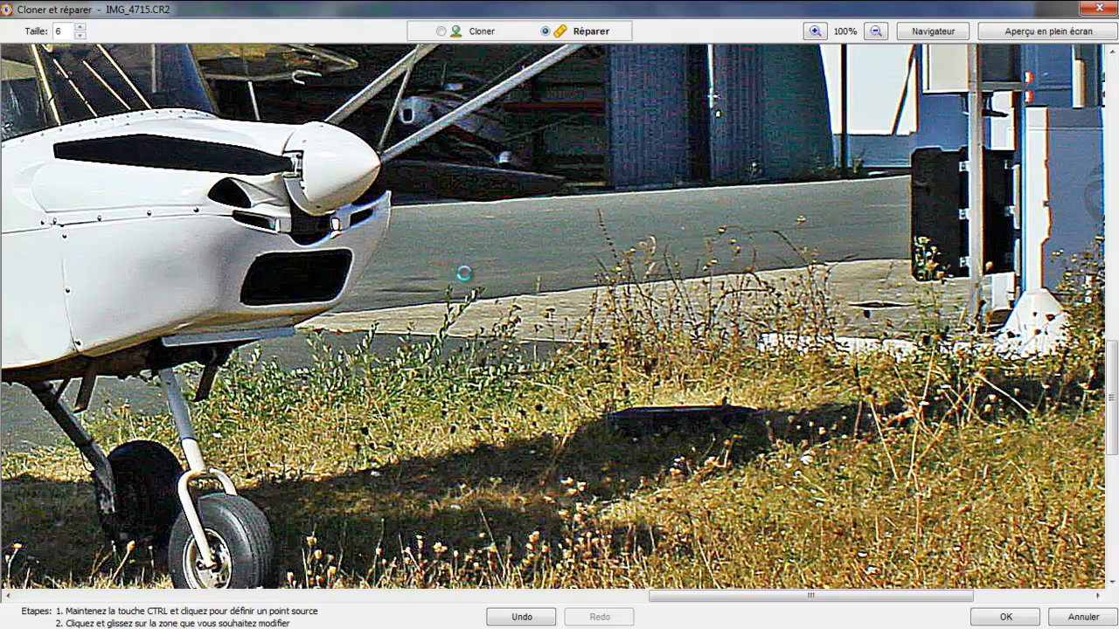
{"action": "left_click", "coordinate": [520, 618]}
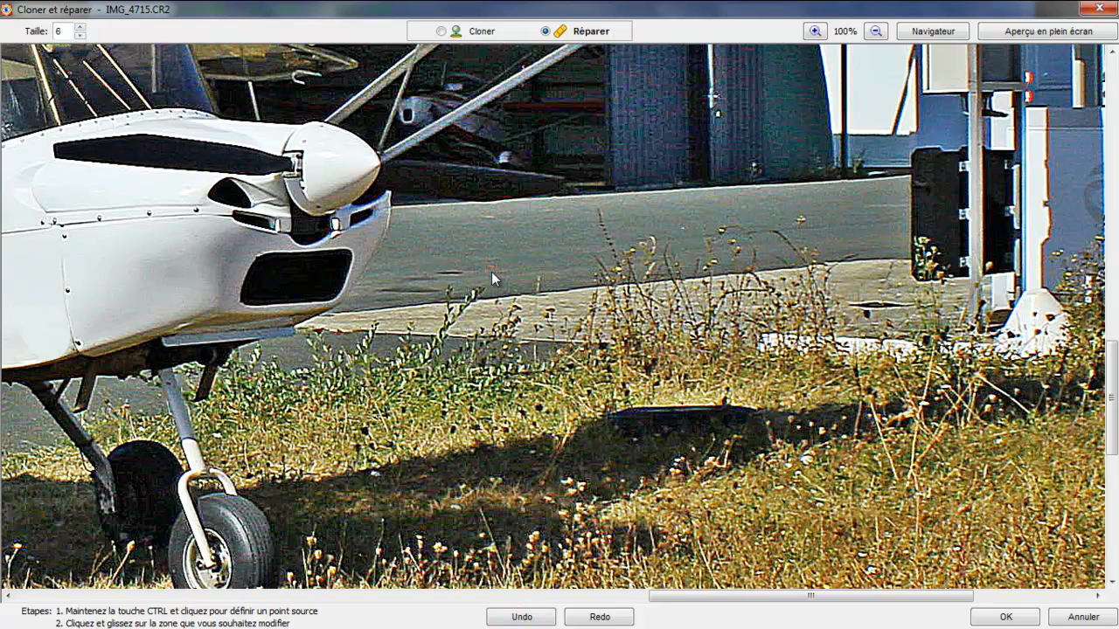
{"action": "left_click", "coordinate": [444, 272]}
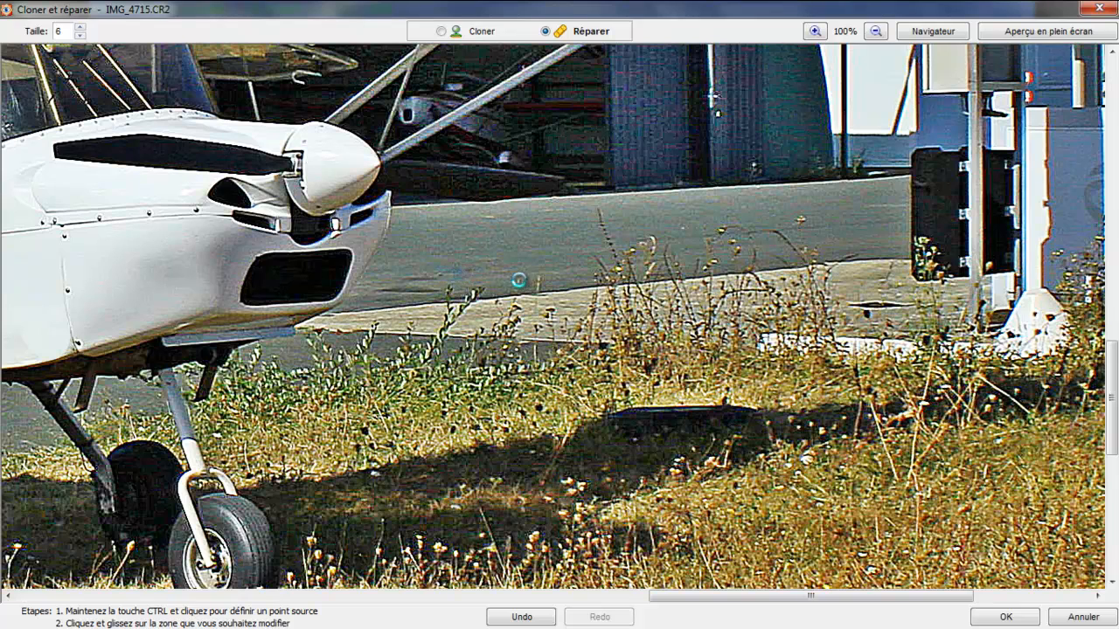
{"action": "left_click", "coordinate": [510, 619]}
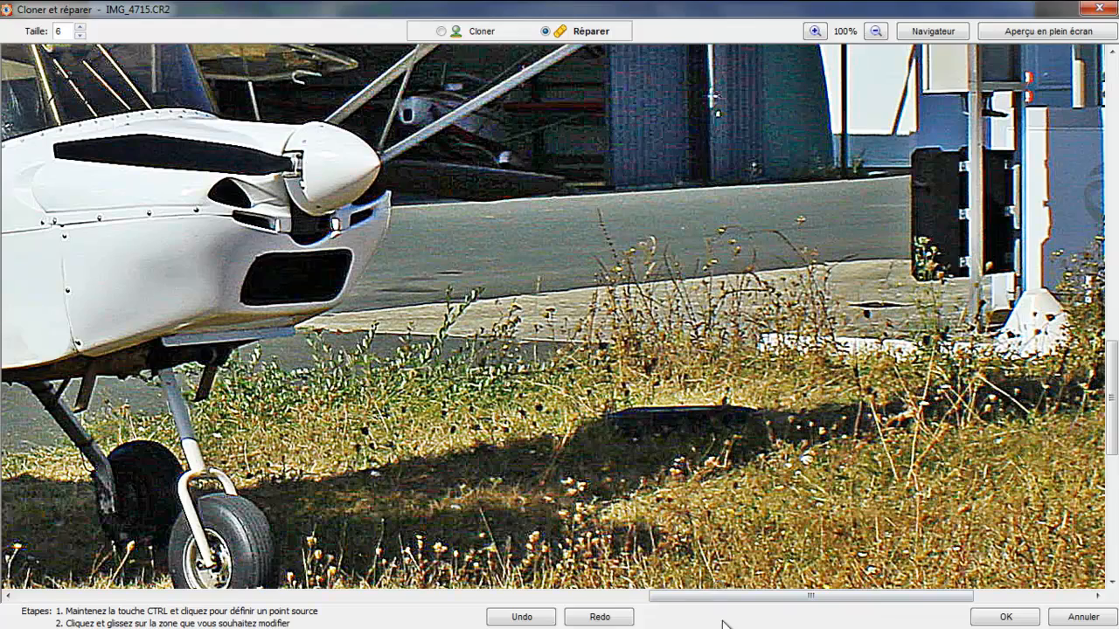
Try repairing the lamp post beside the TOTAL station with brush size 12, and undo the repair strokes.
{"action": "left_click_drag", "start_coordinate": [787, 604], "coordinate": [1002, 617]}
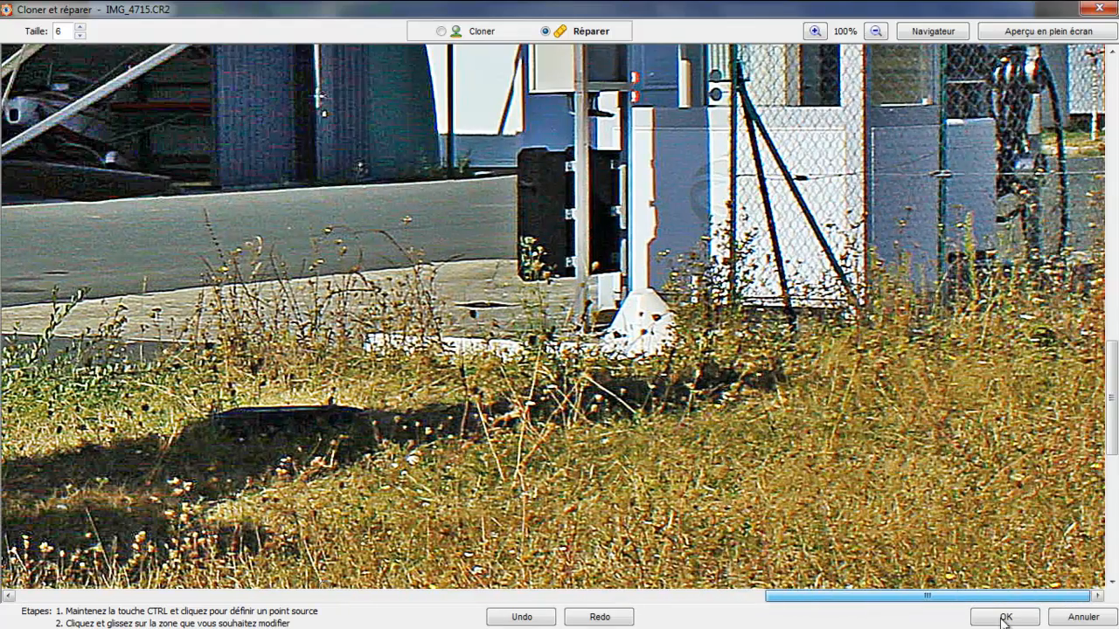
{"action": "left_click_drag", "start_coordinate": [1111, 398], "coordinate": [1111, 314]}
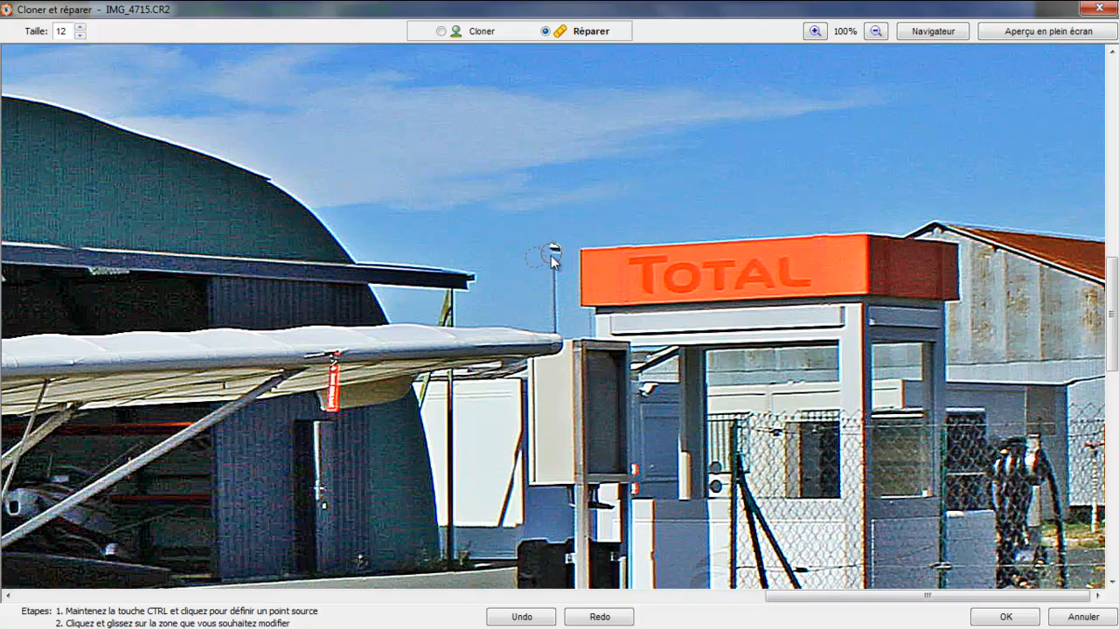
{"action": "mouse_move", "coordinate": [554, 259]}
{"action": "left_mouse_down"}
{"action": "mouse_move", "coordinate": [554, 312]}
{"action": "mouse_move", "coordinate": [534, 286]}
{"action": "mouse_move", "coordinate": [556, 320]}
{"action": "left_mouse_up"}
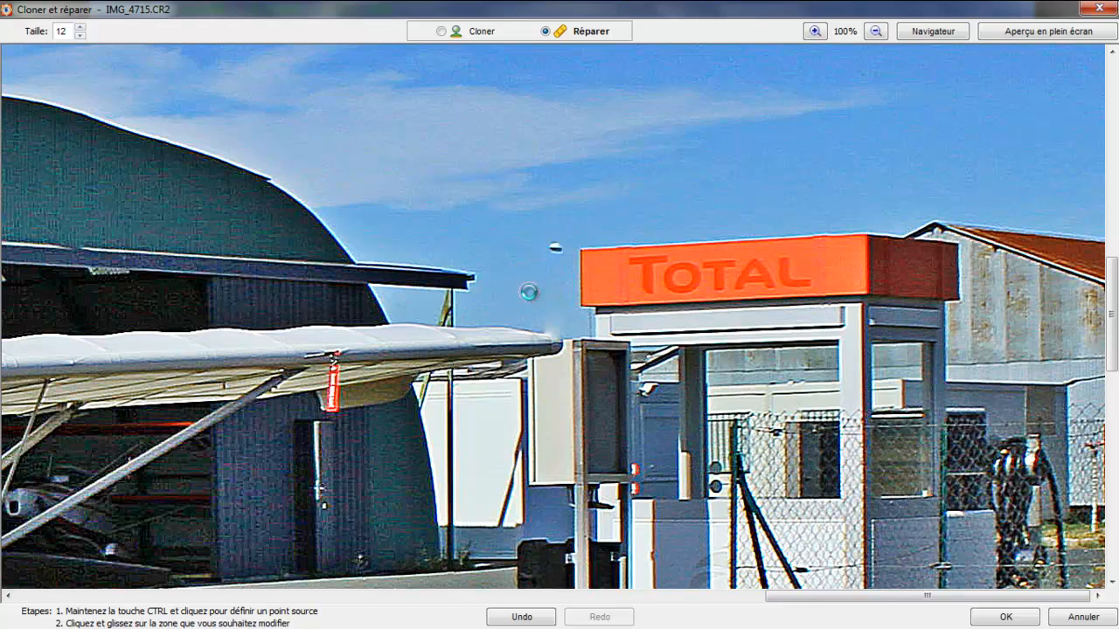
{"action": "left_click_drag", "start_coordinate": [539, 313], "coordinate": [555, 324]}
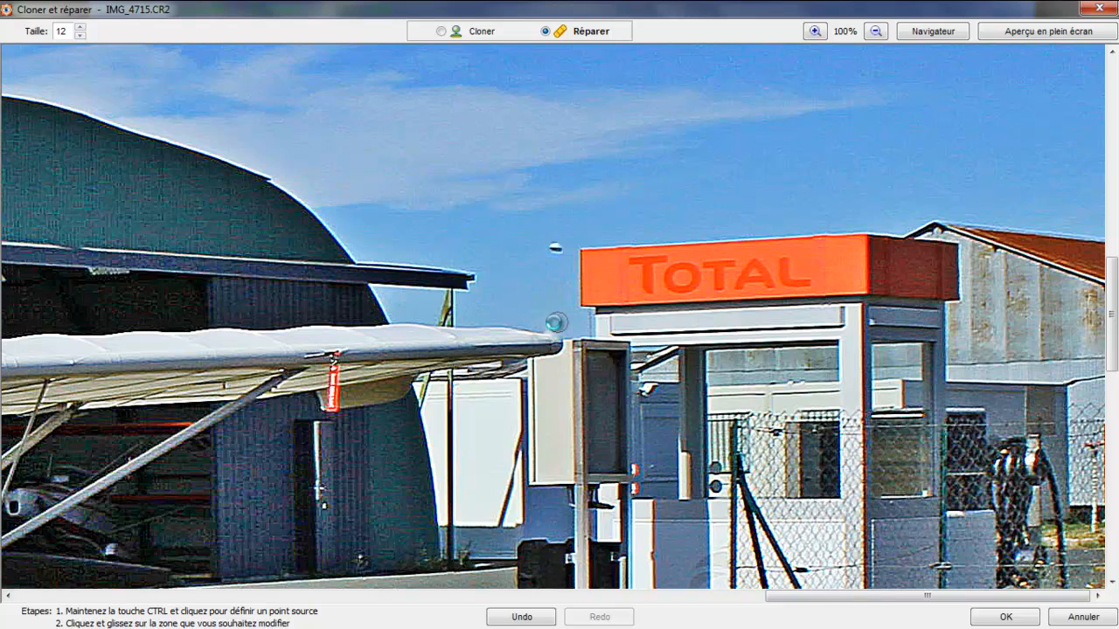
{"action": "left_click", "coordinate": [507, 617]}
{"action": "left_click", "coordinate": [506, 617]}
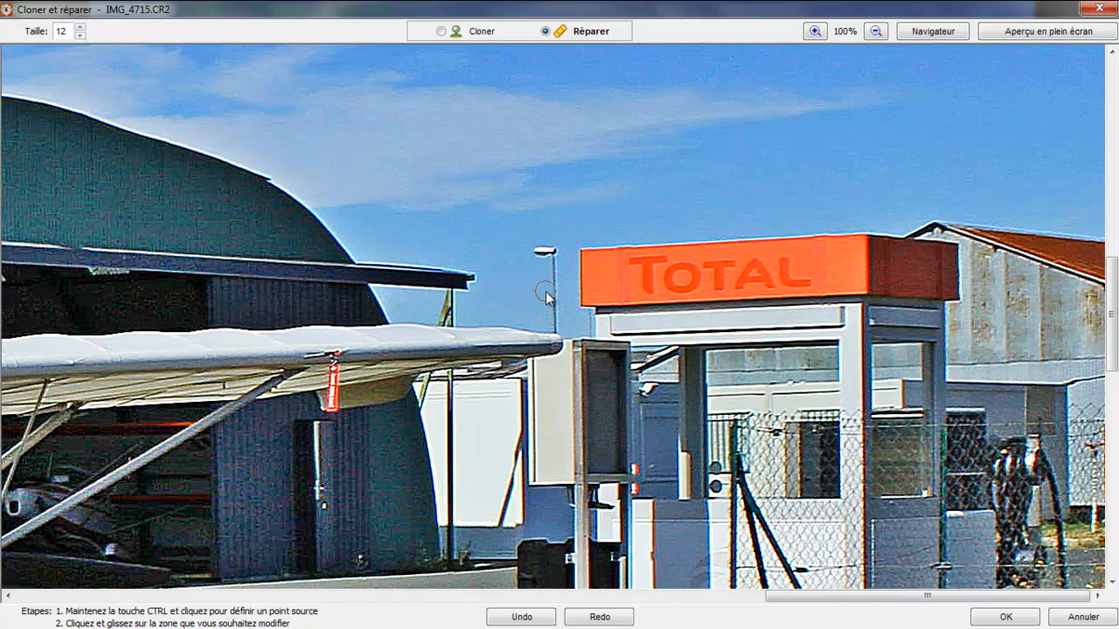
Repair the lamp head and pole beside the TOTAL sign with clean sky, down to the plane's wing tip.
{"action": "mouse_move", "coordinate": [556, 278]}
{"action": "left_mouse_down"}
{"action": "mouse_move", "coordinate": [542, 253]}
{"action": "mouse_move", "coordinate": [552, 248]}
{"action": "mouse_move", "coordinate": [538, 255]}
{"action": "left_mouse_up"}
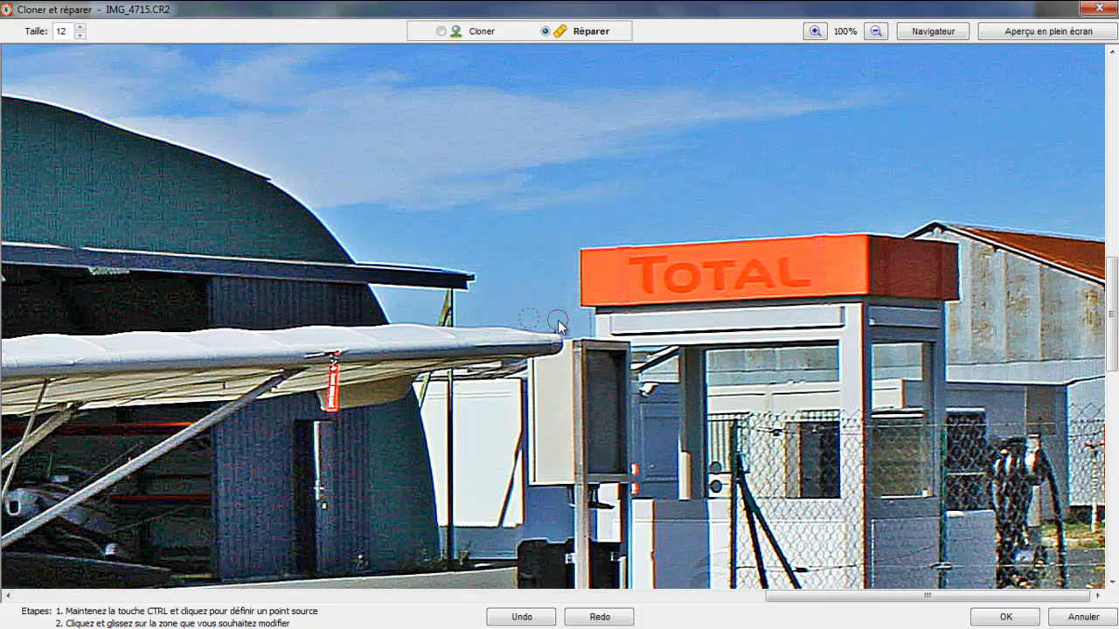
{"action": "mouse_move", "coordinate": [553, 317]}
{"action": "left_mouse_down"}
{"action": "mouse_move", "coordinate": [554, 272]}
{"action": "mouse_move", "coordinate": [557, 322]}
{"action": "left_mouse_up"}
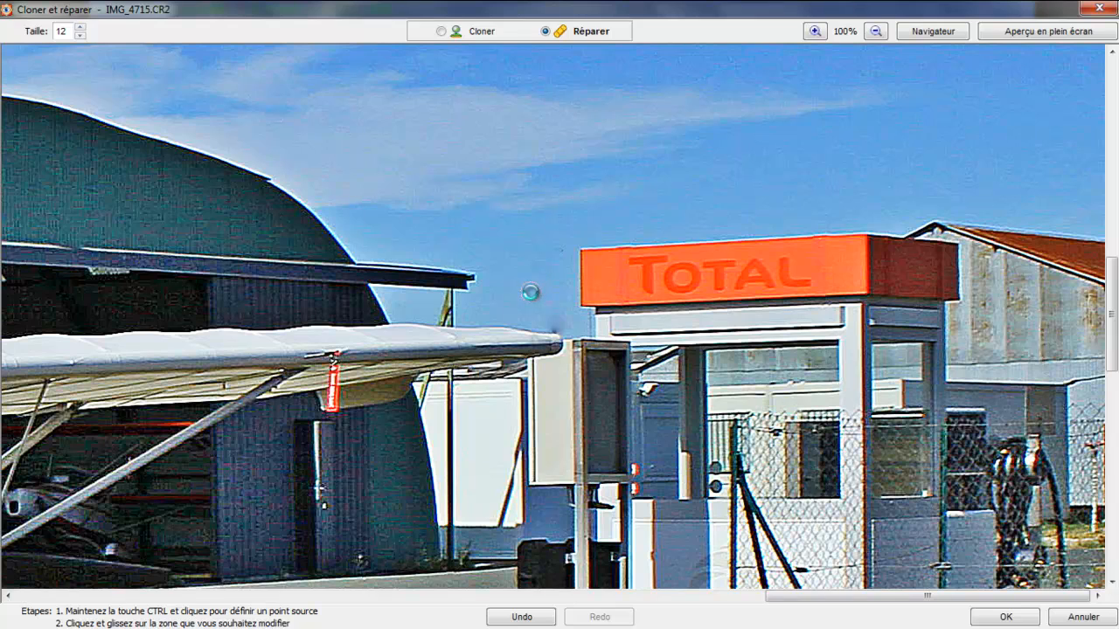
{"action": "mouse_move", "coordinate": [545, 322]}
{"action": "left_mouse_down"}
{"action": "mouse_move", "coordinate": [561, 325]}
{"action": "mouse_move", "coordinate": [555, 309]}
{"action": "left_mouse_up"}
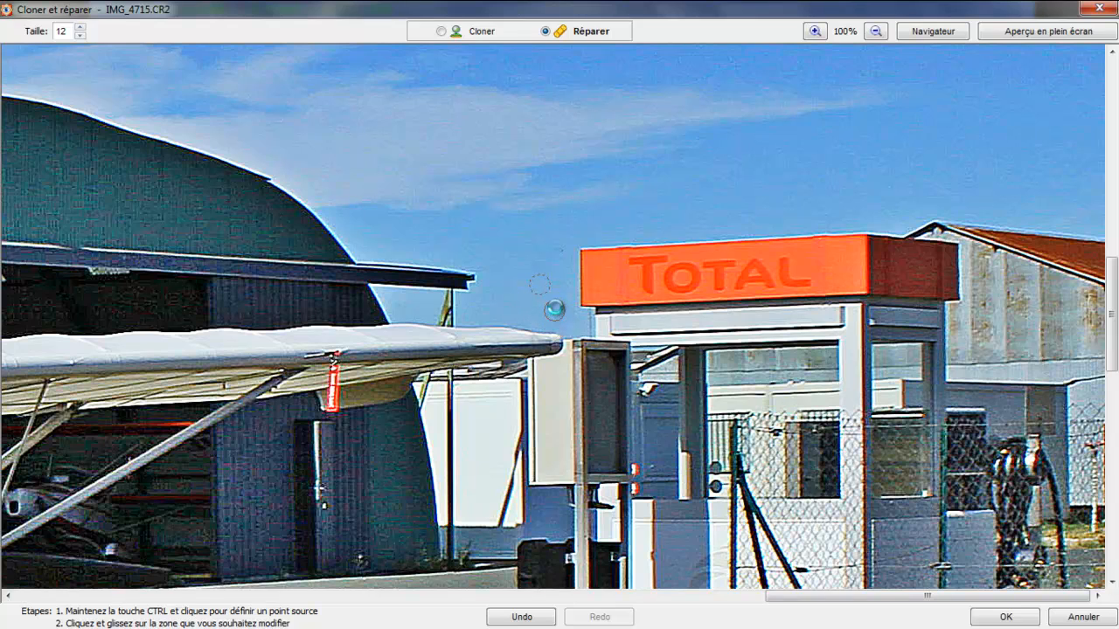
Switch to Clone mode to touch up the lamp post remnants above the wing tip with nearby sky, and apply the retouch.
{"action": "left_click", "coordinate": [480, 32]}
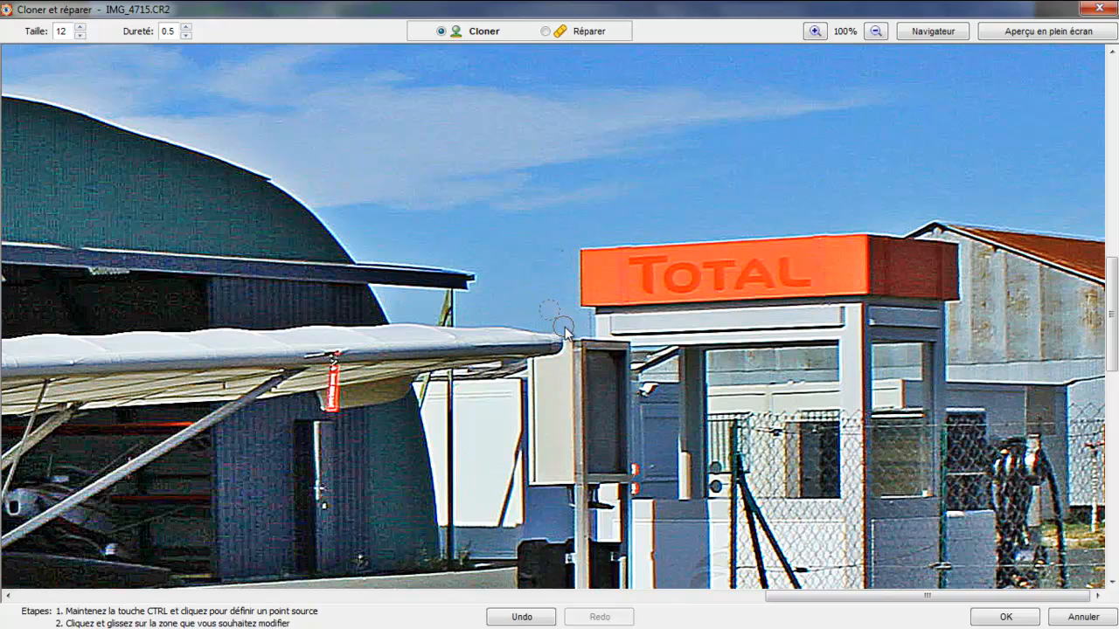
{"action": "left_click", "coordinate": [542, 295], "text": "ctrl"}
{"action": "left_click", "coordinate": [1004, 617]}
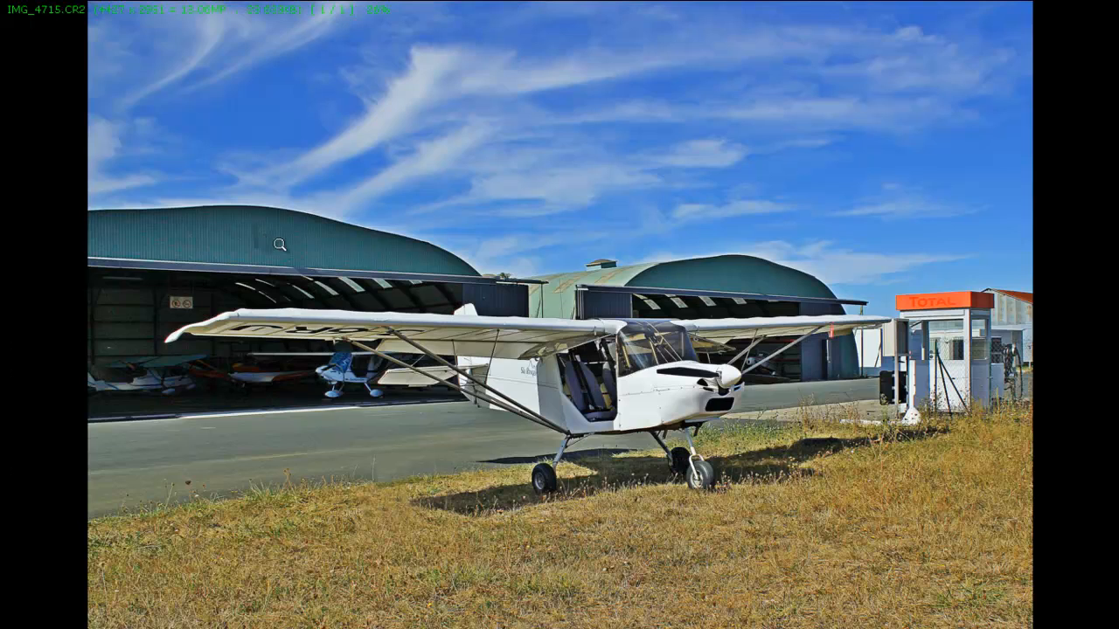
Reopen the Clone and Repair tool on the photo to work on the large hangar's green facade.
{"action": "mouse_move", "coordinate": [3, 224]}
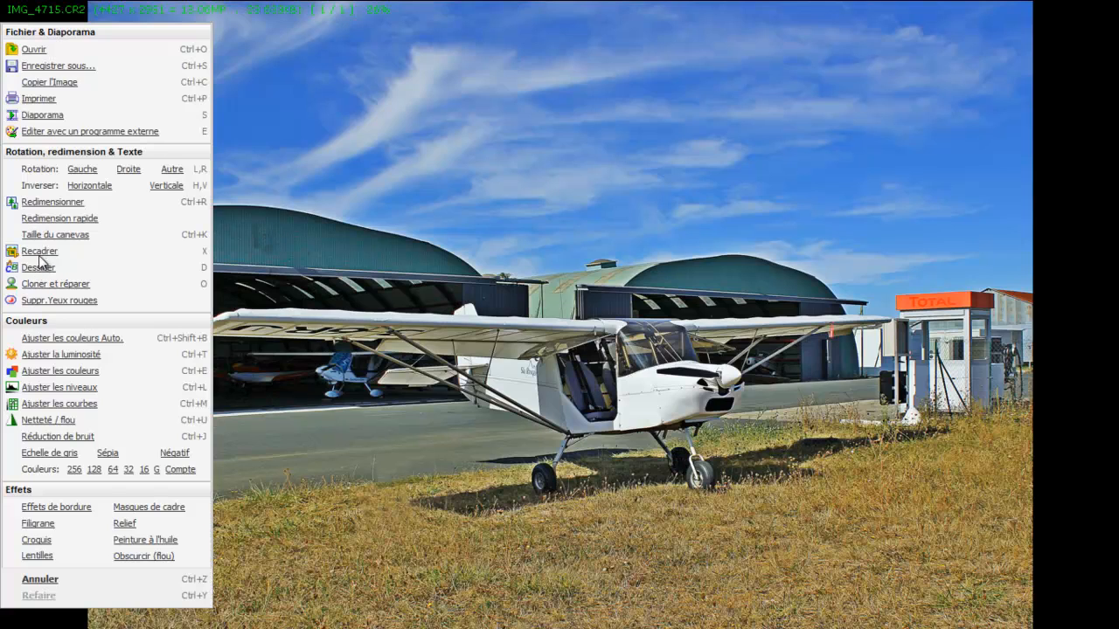
{"action": "left_click", "coordinate": [40, 290]}
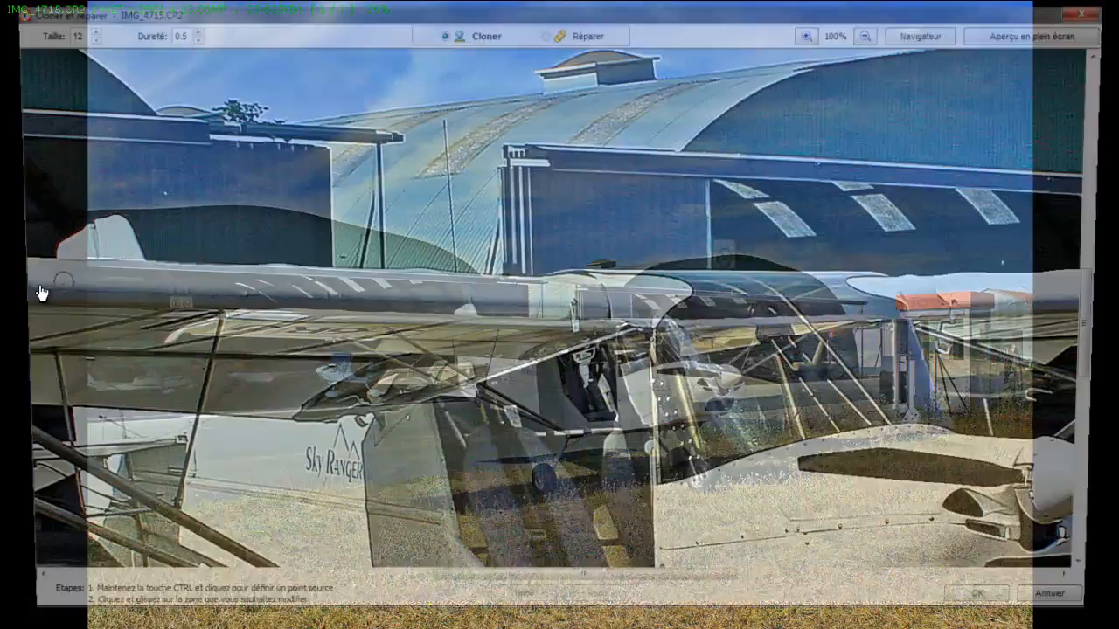
{"action": "left_click_drag", "start_coordinate": [649, 596], "coordinate": [422, 596]}
{"action": "left_click_drag", "start_coordinate": [1111, 389], "coordinate": [1112, 321]}
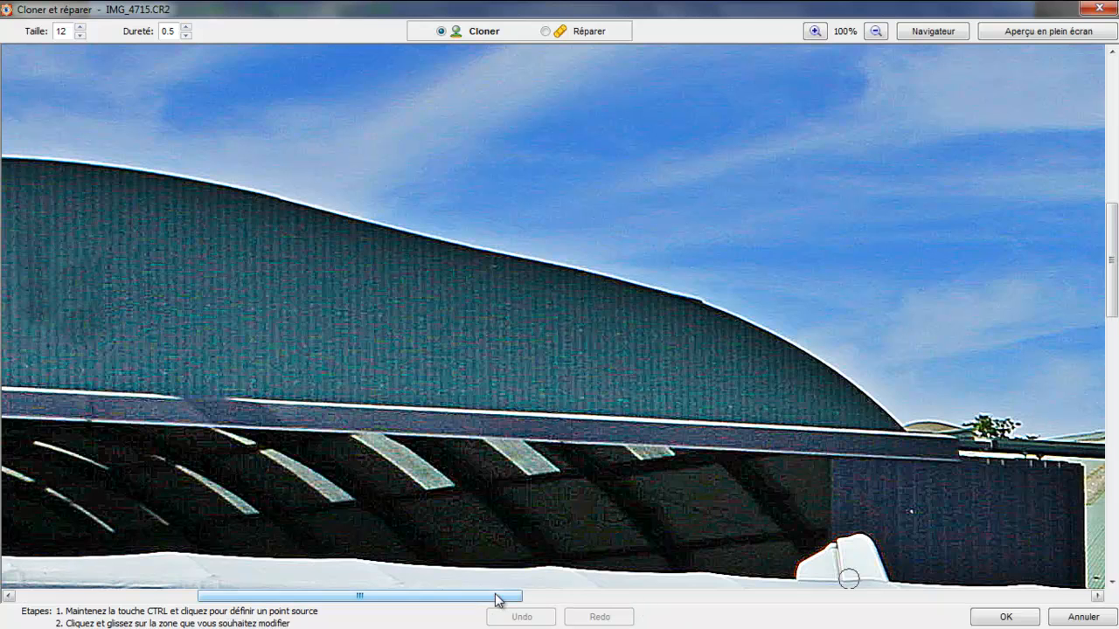
{"action": "left_click_drag", "start_coordinate": [499, 596], "coordinate": [364, 596]}
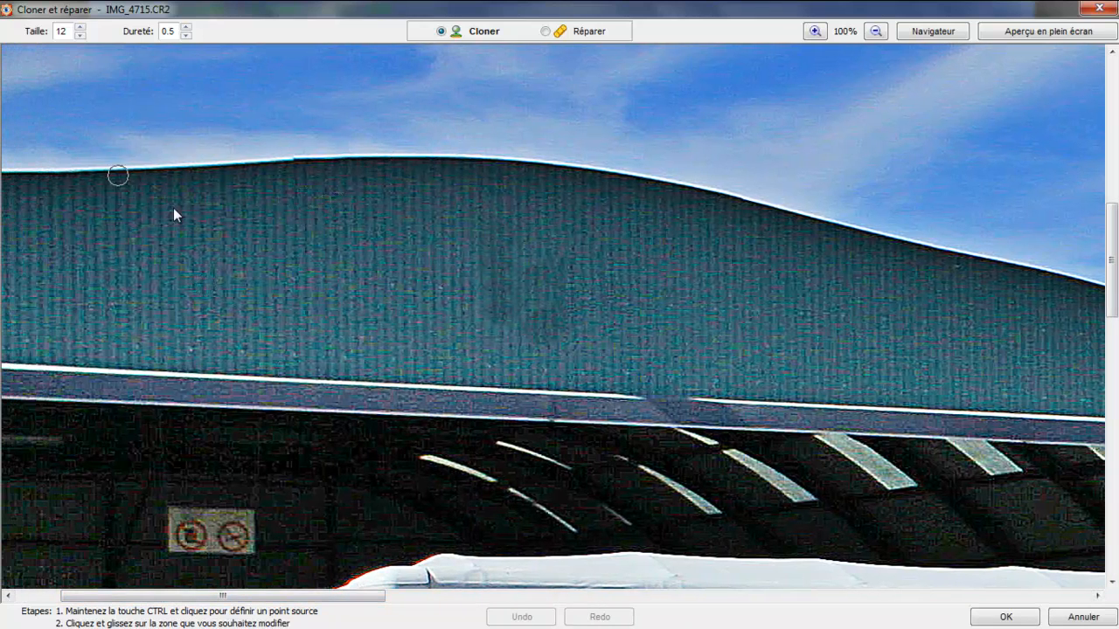
Set the clone brush size to 50, clone clean siding over the dark smudges on the green hangar facade, and apply the retouch.
{"action": "scroll", "coordinate": [577, 381], "scroll_direction": "up", "scroll_amount": 4}
{"action": "scroll", "coordinate": [564, 286], "scroll_direction": "up", "scroll_amount": 20}
{"action": "scroll", "coordinate": [418, 271], "scroll_direction": "up", "scroll_amount": 8}
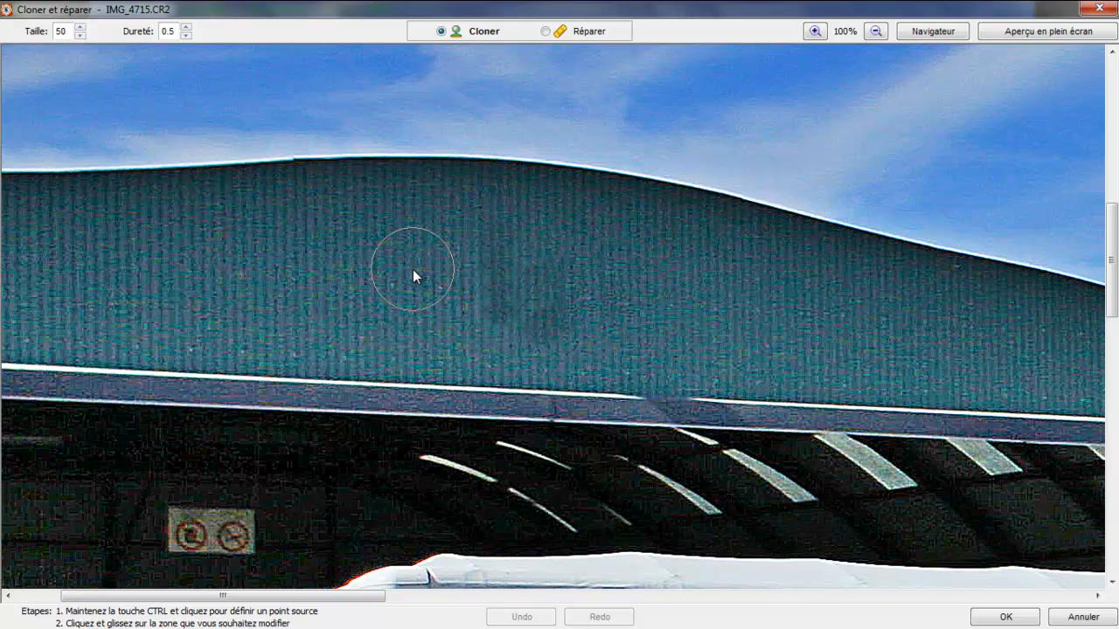
{"action": "left_click", "coordinate": [419, 259], "text": "ctrl"}
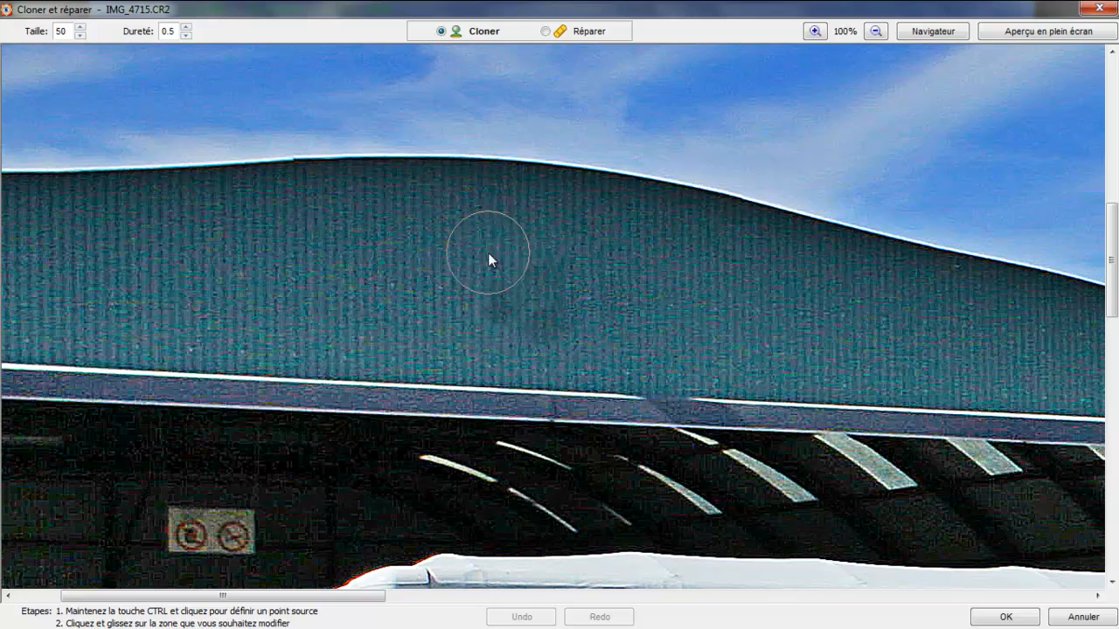
{"action": "left_click", "coordinate": [496, 250]}
{"action": "left_click_drag", "start_coordinate": [497, 250], "coordinate": [490, 308]}
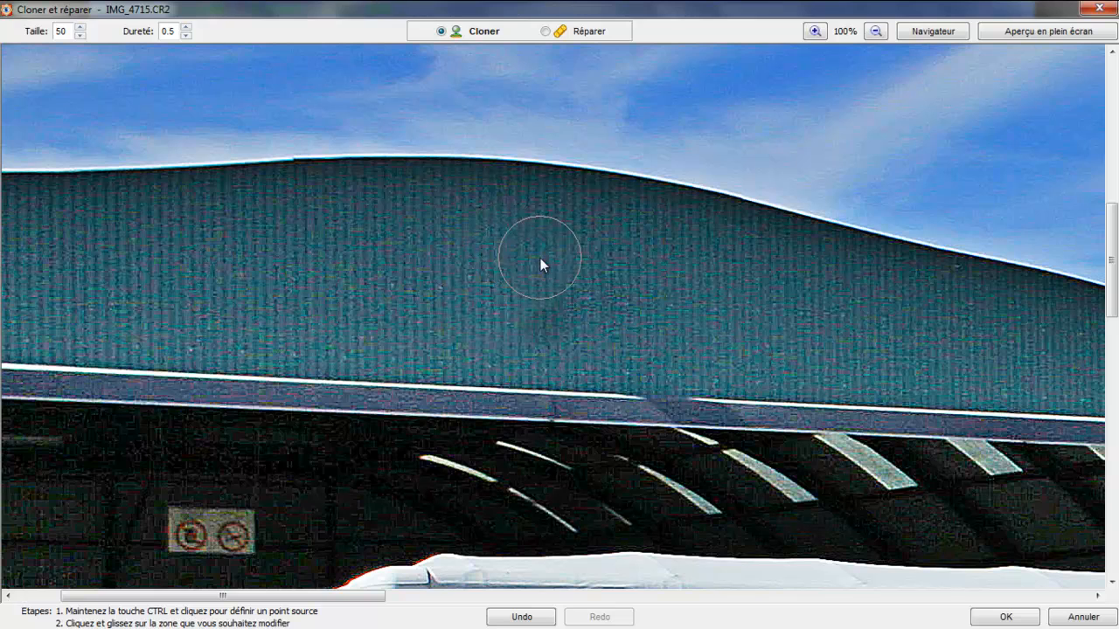
{"action": "left_click_drag", "start_coordinate": [542, 268], "coordinate": [547, 323]}
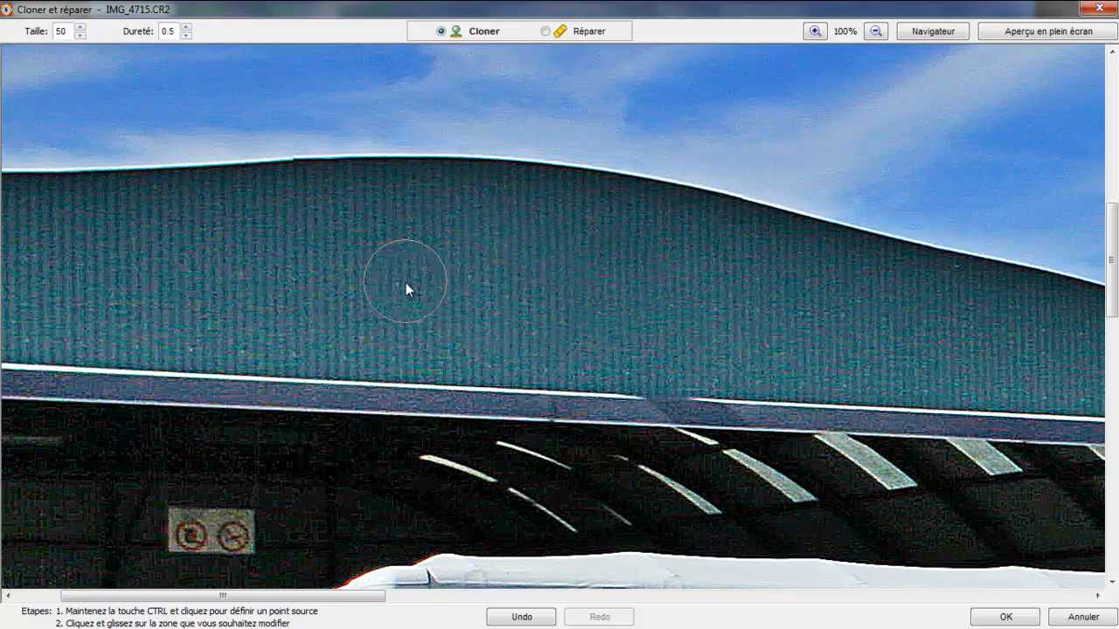
{"action": "left_click", "coordinate": [998, 616]}
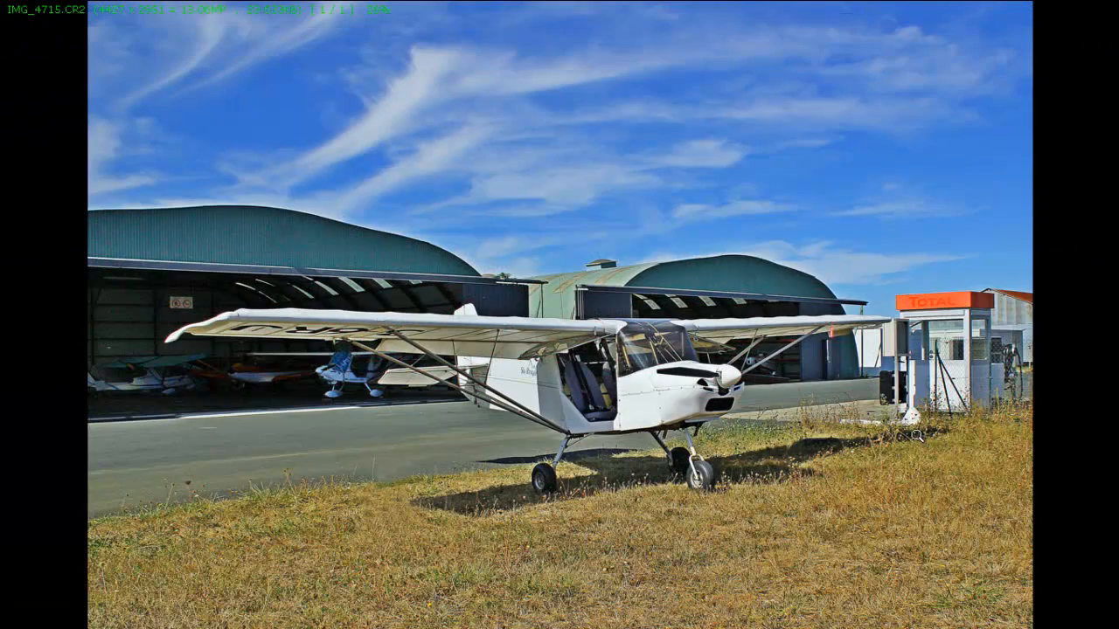